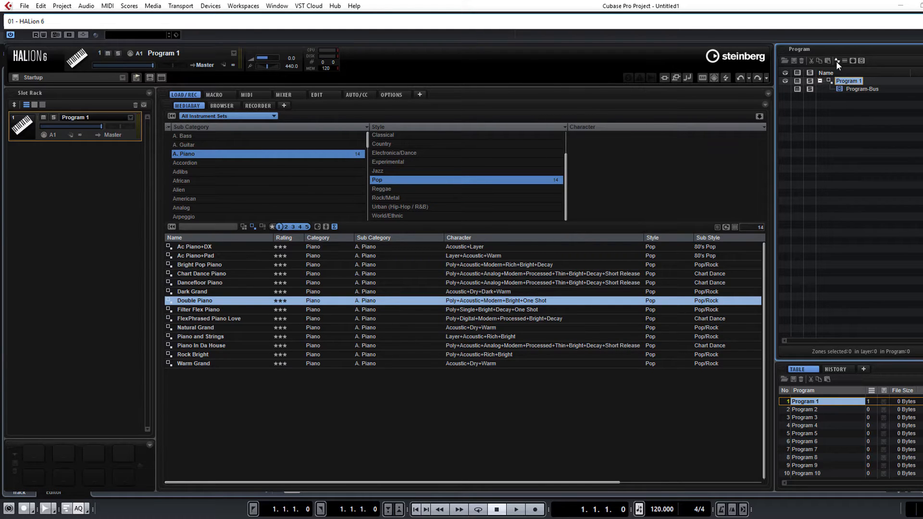
Add a synth zone to Program 1 and open its sound editor with only one section shown at a time
left_click(836, 66)
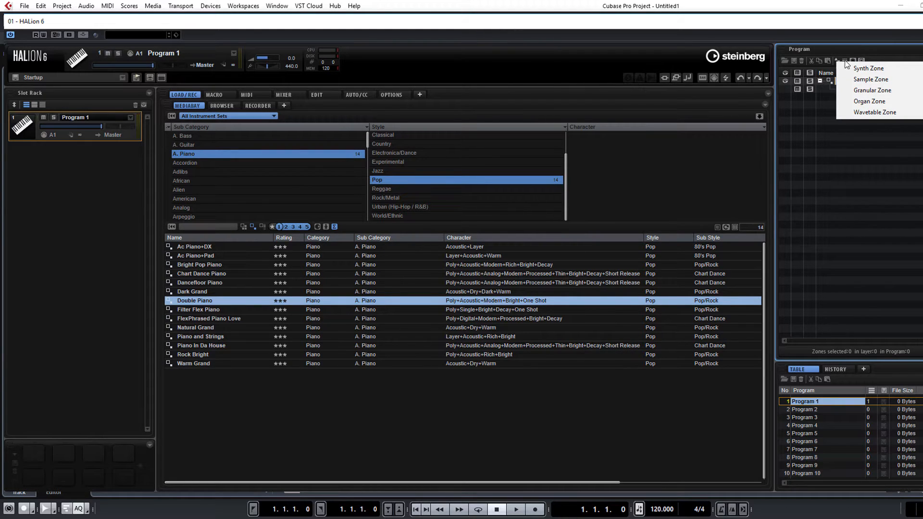
left_click(863, 68)
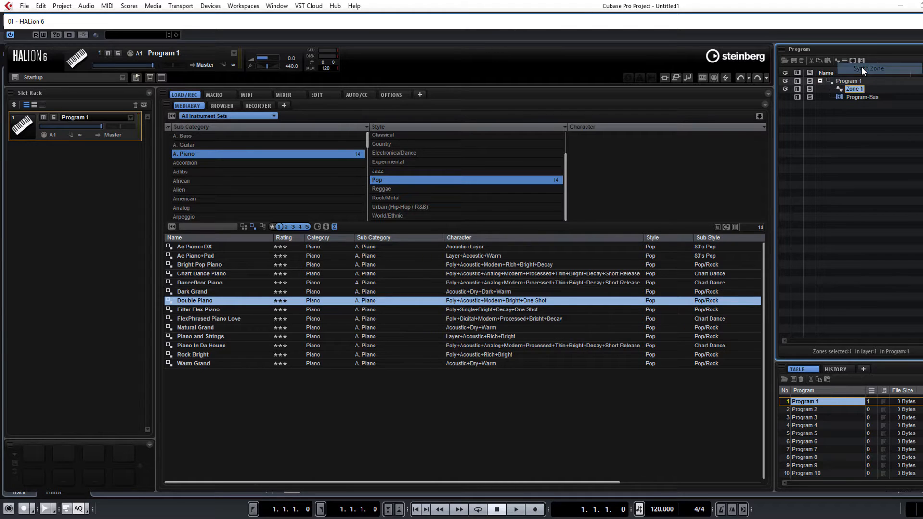
left_click(325, 95)
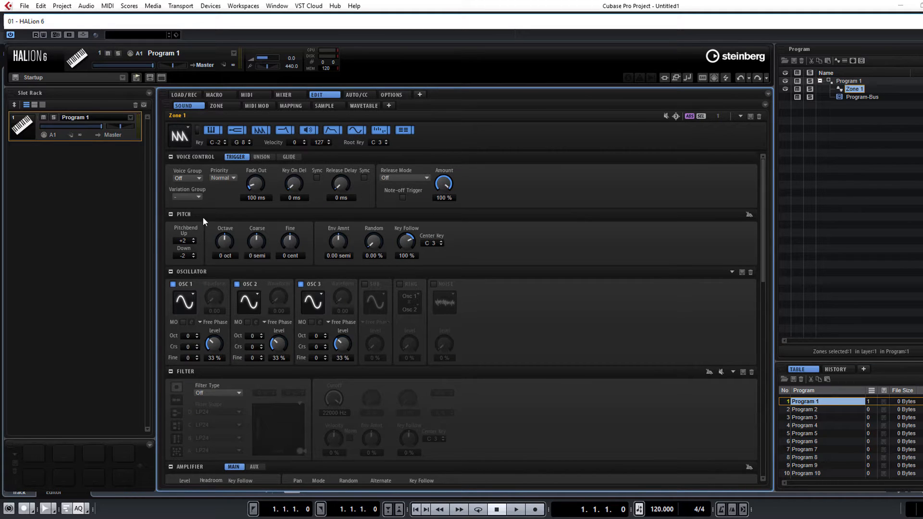
left_click(197, 131)
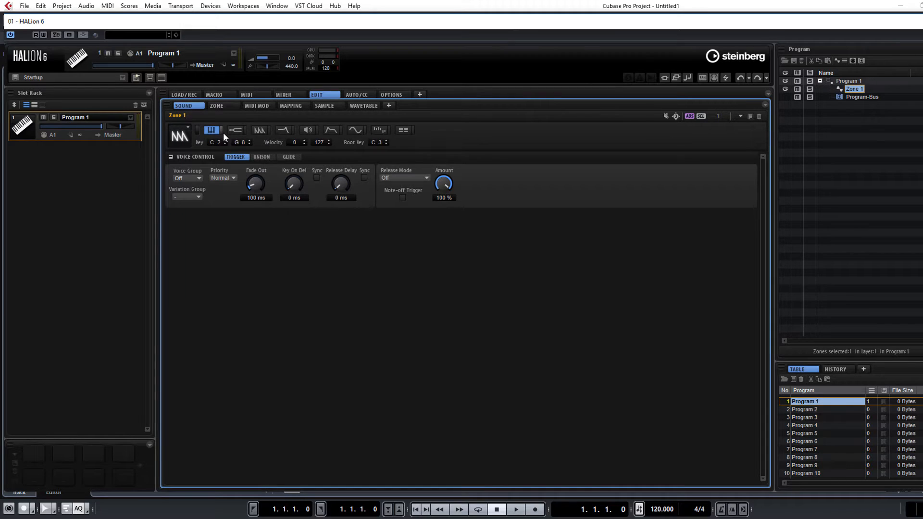
Display the new zone's oscillator section and switch off OSC 2 and OSC 3
left_click(253, 132)
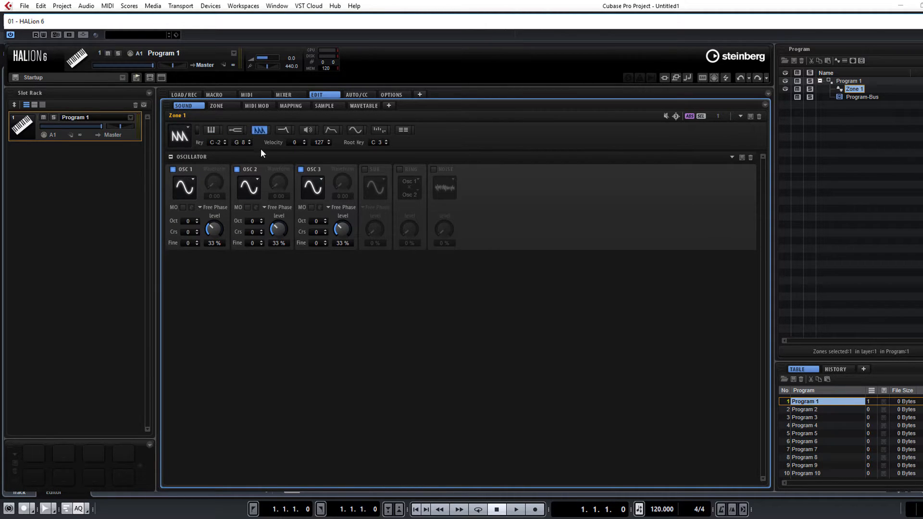
left_click(236, 169)
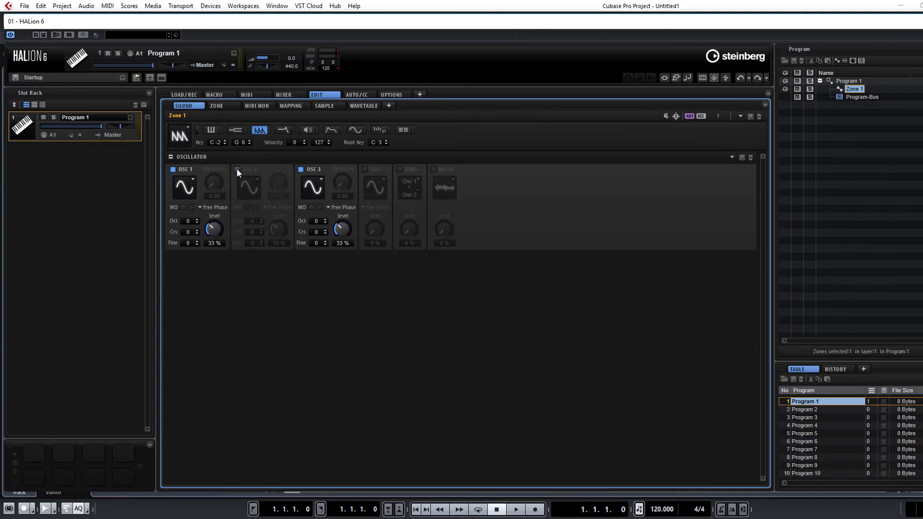
left_click(301, 169)
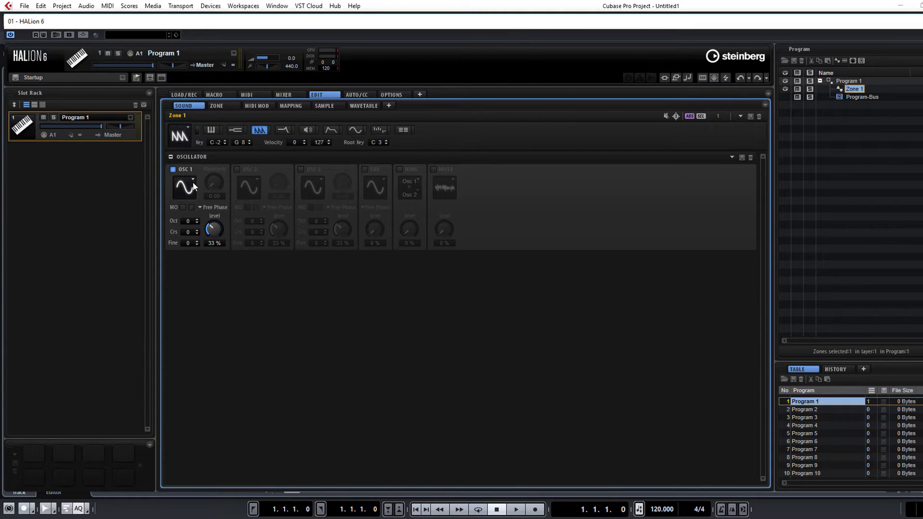
Give OSC 1 a sawtooth waveform, set its octave to -1 and raise its level to about 80 %
left_click(193, 187)
left_click(214, 229)
scroll(187, 222, "down", 1)
left_click_drag(218, 216, 235, 206)
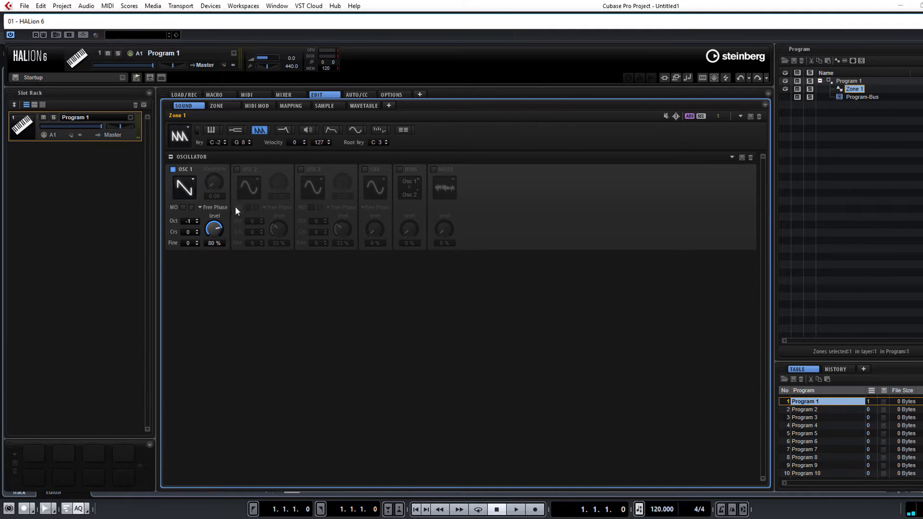
Enable multi-oscillator mode on OSC 1 with number 4.1, detune 20 and pan 76, and set its level to 75 %
left_click(183, 208)
left_click(193, 207)
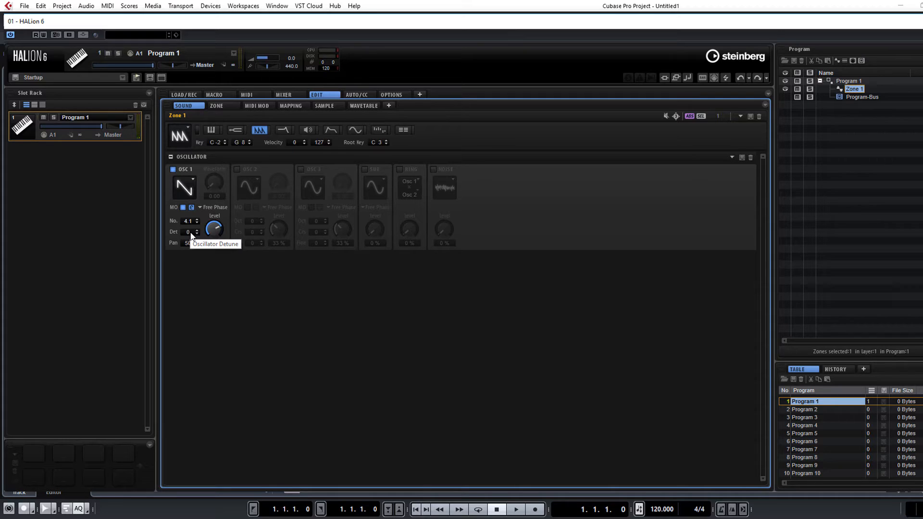
left_click_drag(191, 233, 192, 204)
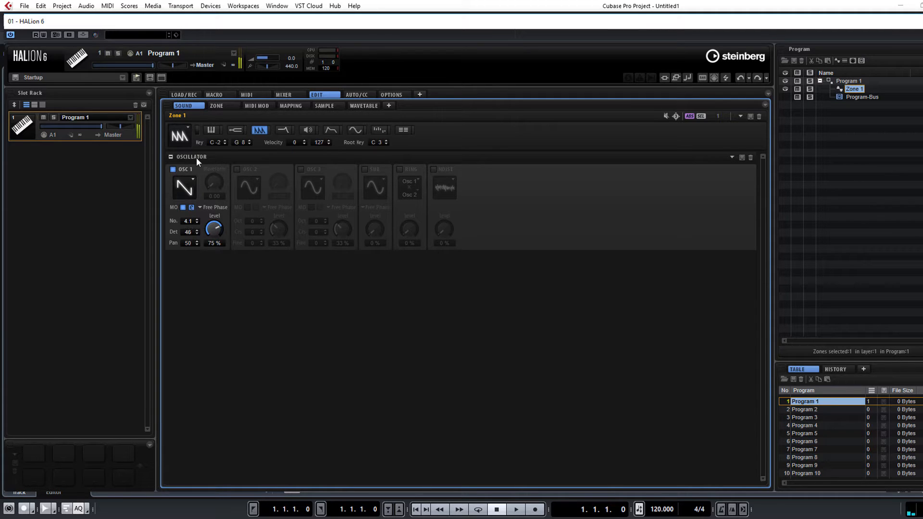
left_click_drag(196, 157, 190, 201)
Enable the sub oscillator at 72 % level and the noise generator, and raise the noise level
left_click(364, 169)
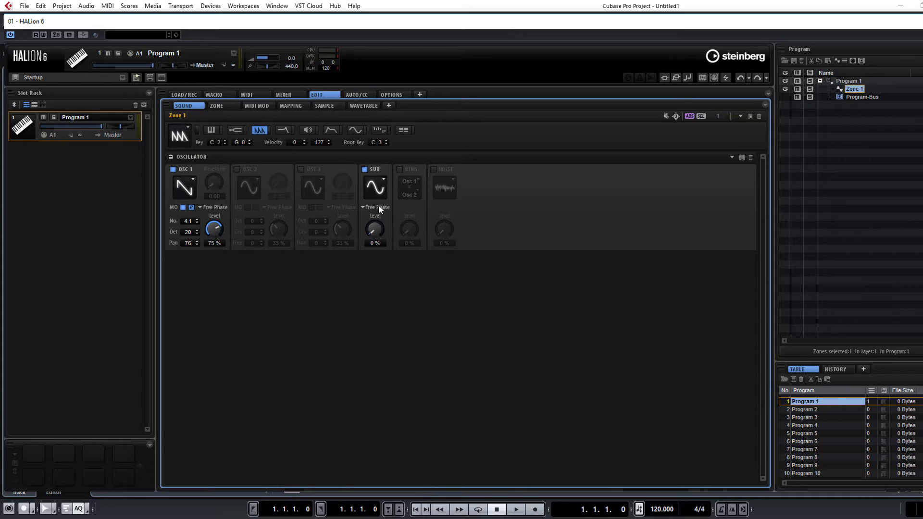
mouse_move(376, 231)
left_mouse_down()
mouse_move(381, 138)
mouse_move(381, 230)
left_mouse_up()
left_click_drag(390, 173, 390, 172)
left_click(433, 171)
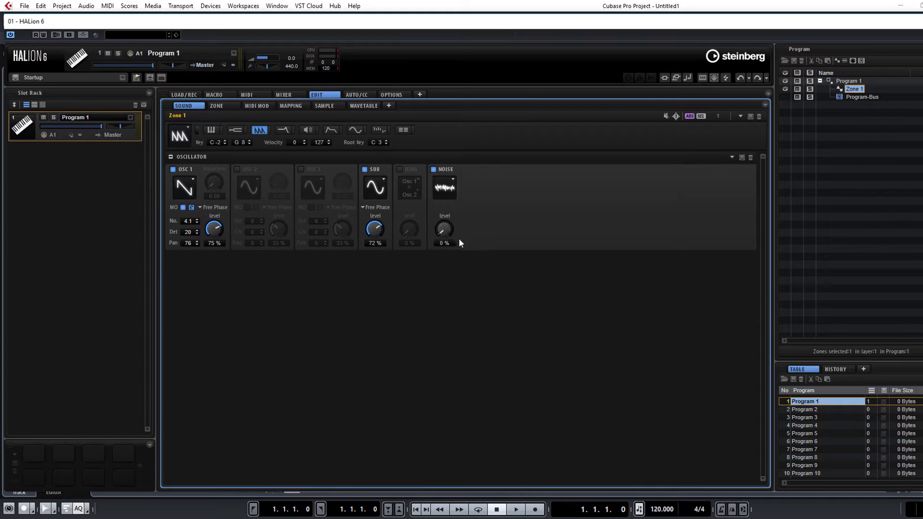
left_click_drag(458, 238, 448, 217)
Set the filter type to Waldorf with cutoff about 109 Hz, resonance 31 %, fatness 57 % and envelope amount 100 %
left_click(280, 133)
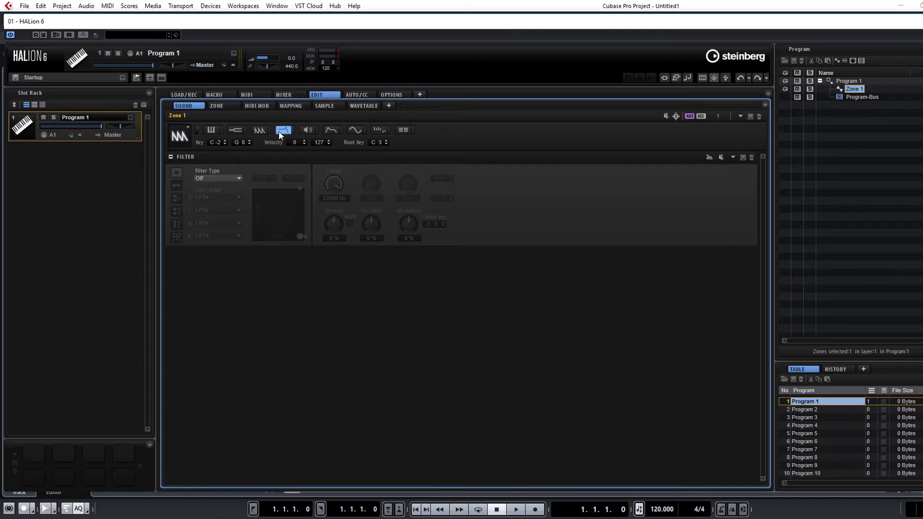
left_click(210, 179)
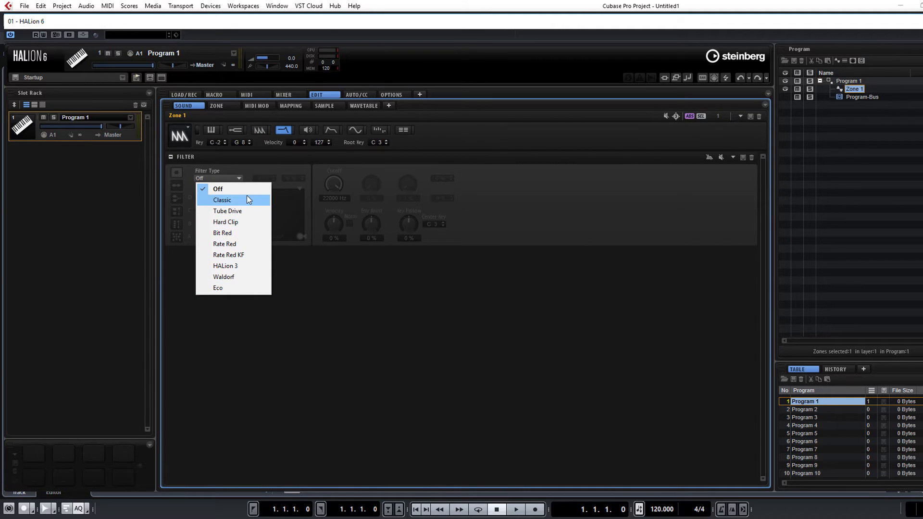
left_click(253, 277)
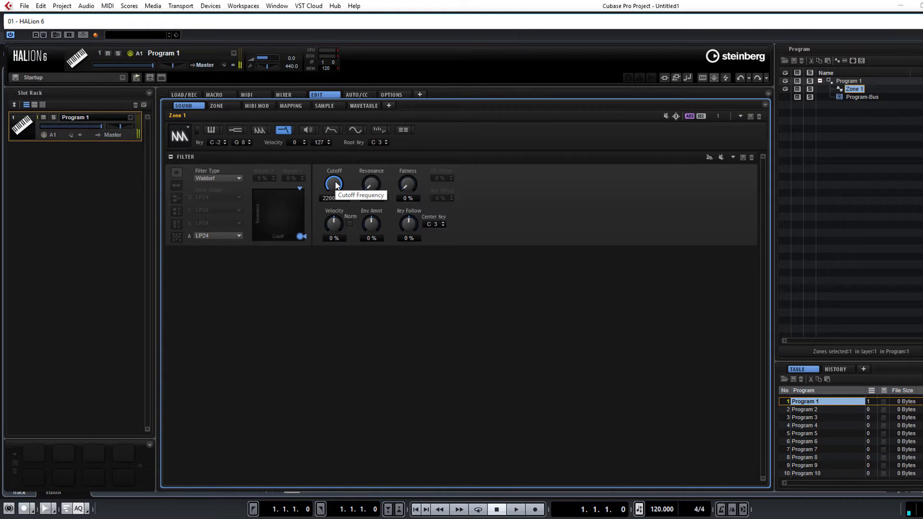
left_click_drag(338, 192, 417, 138)
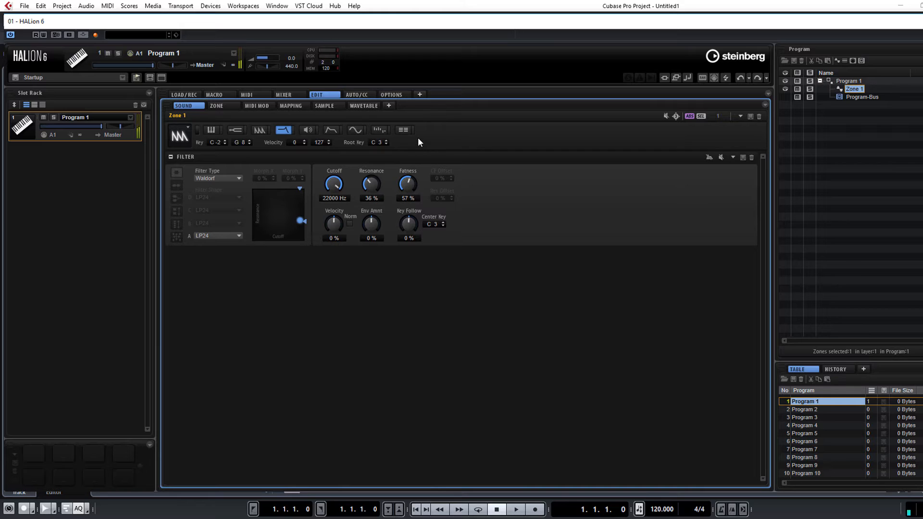
left_click_drag(370, 185, 314, 158)
left_click_drag(375, 226, 382, 167)
Shape the amp envelope in an enlarged graph with the sustain node at about 72 ms and 87 % level and a 708 ms release
left_click(324, 131)
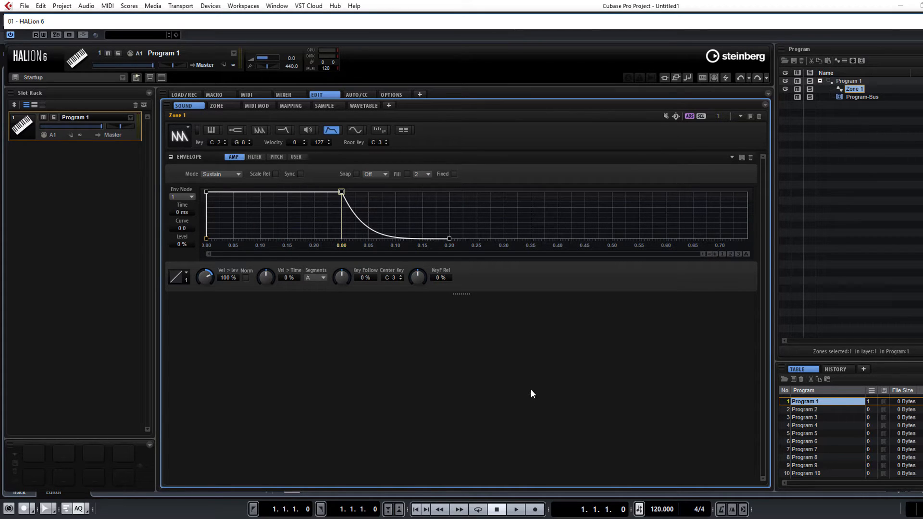
left_click_drag(455, 292, 454, 369)
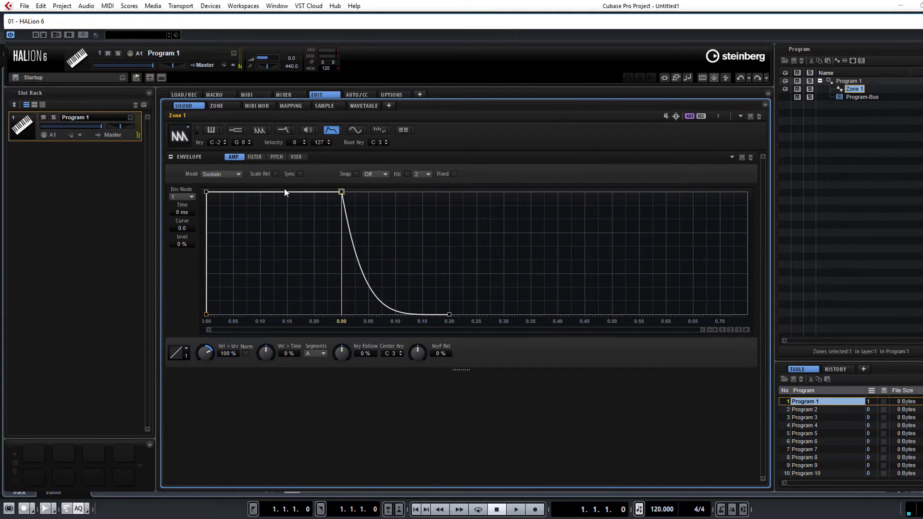
left_click_drag(340, 191, 286, 238)
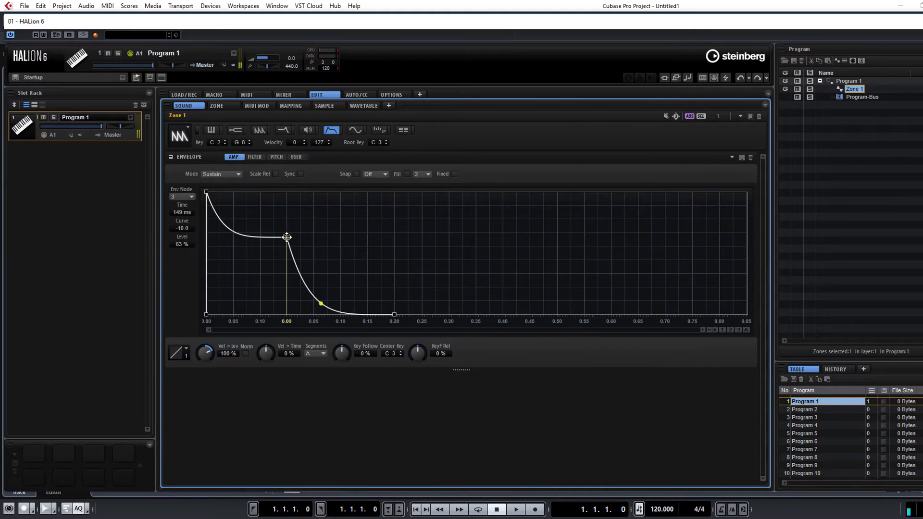
left_click_drag(394, 314, 662, 308)
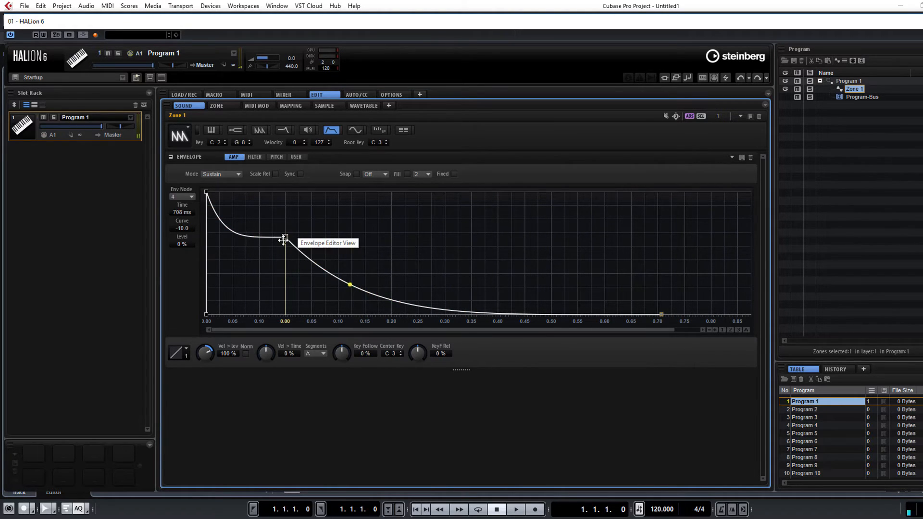
left_click_drag(285, 237, 244, 207)
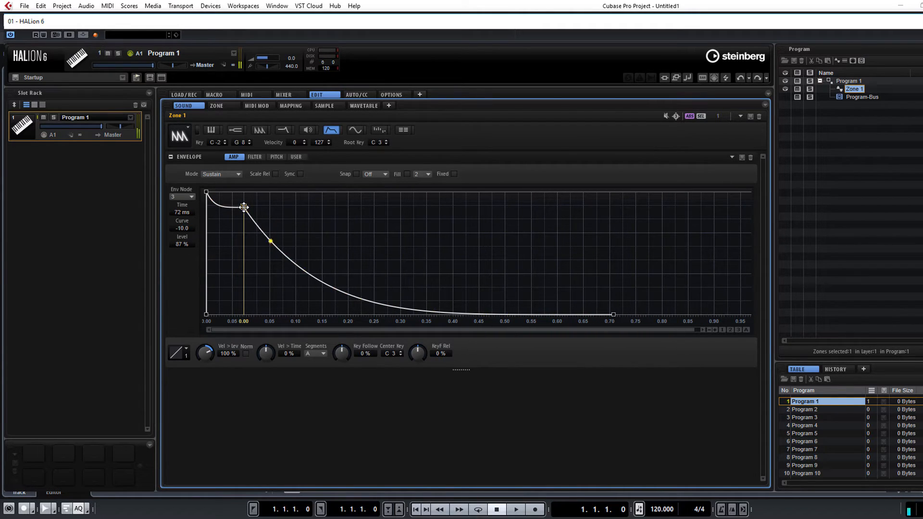
Shape the filter envelope with the sustain node at about 227 ms and 41 % level and a 47 ms release with curve 4.0
left_click(255, 157)
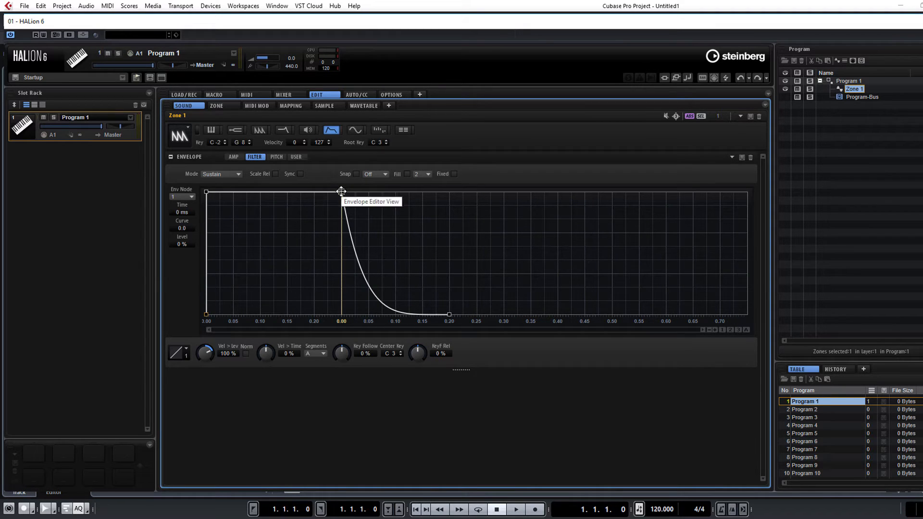
left_click_drag(341, 191, 236, 299)
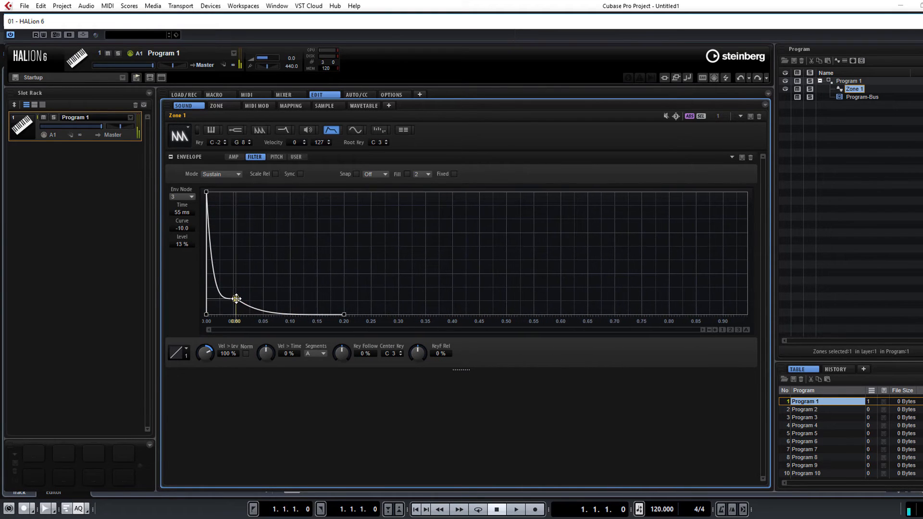
left_click(279, 132)
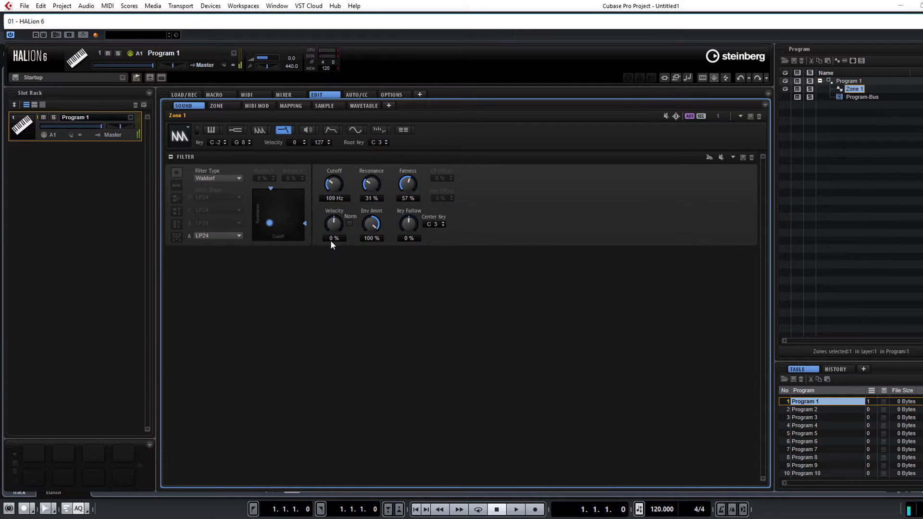
left_click(331, 130)
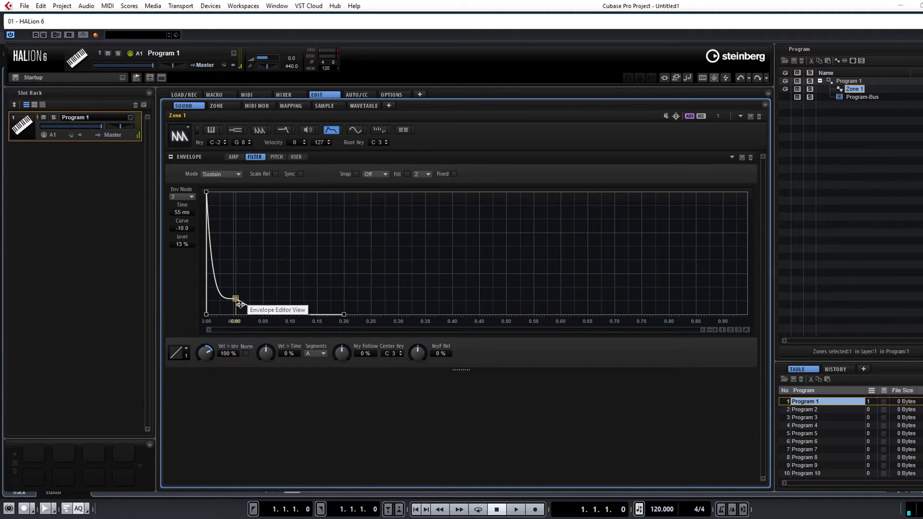
left_click_drag(240, 304, 247, 242)
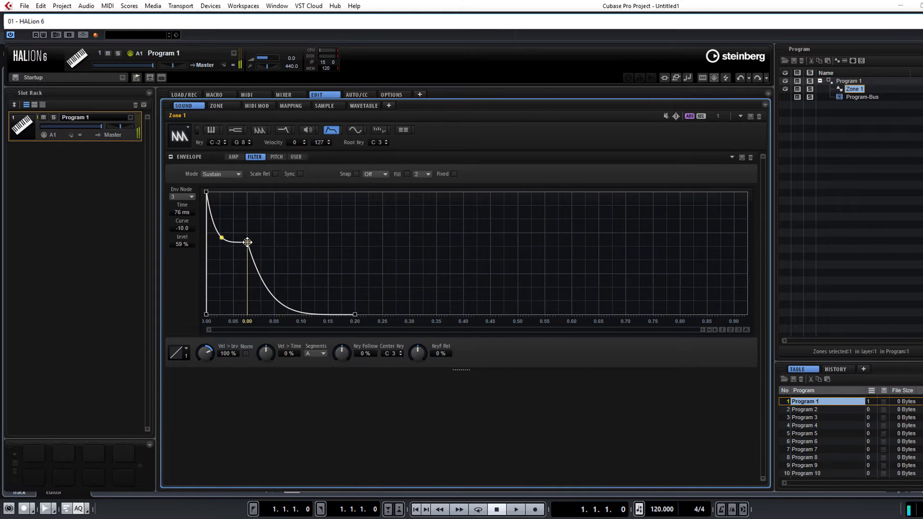
left_click_drag(247, 242, 341, 224)
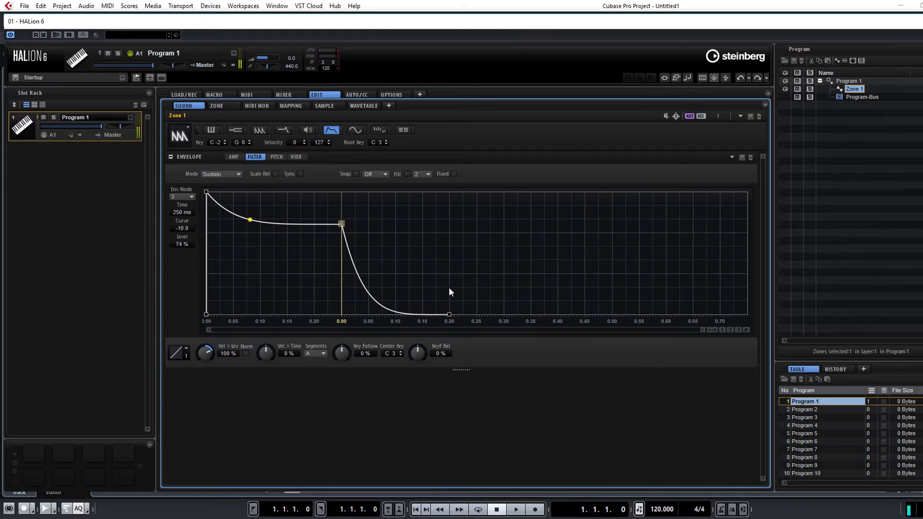
left_click_drag(449, 314, 366, 315)
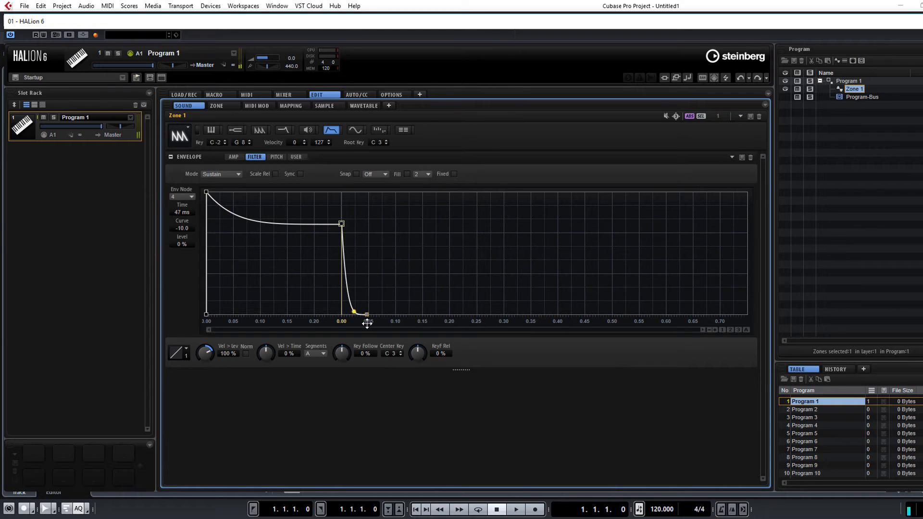
left_click_drag(270, 241, 219, 260)
left_click_drag(345, 278, 525, 229)
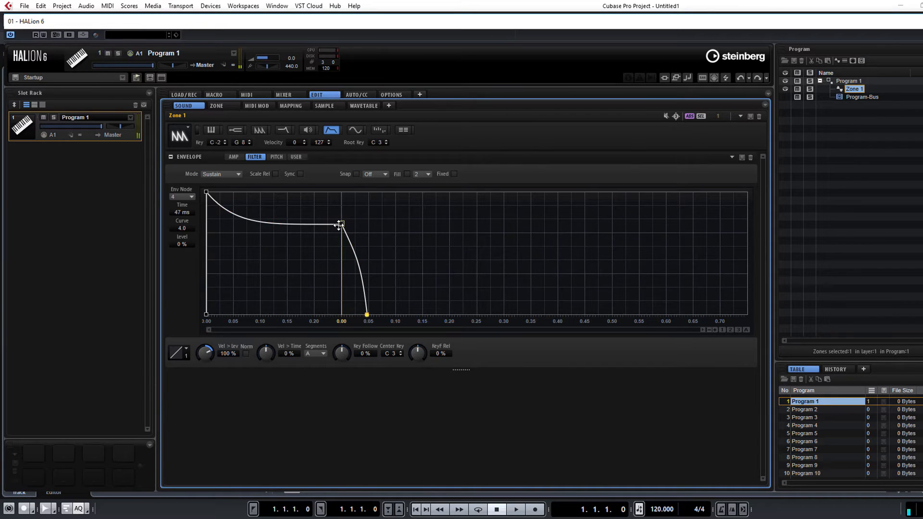
left_click_drag(340, 225, 329, 263)
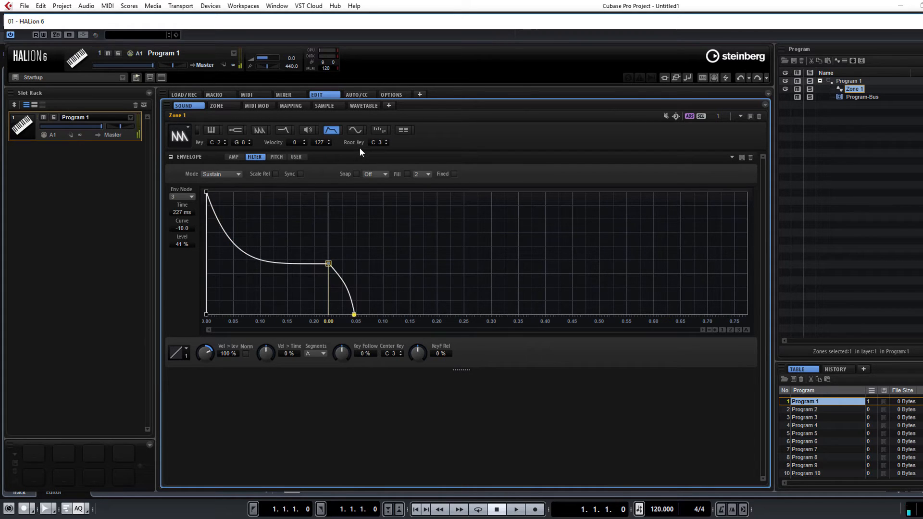
Route LFO 1 to Pan in the first modulation matrix row with a depth of about 24.1
left_click(354, 130)
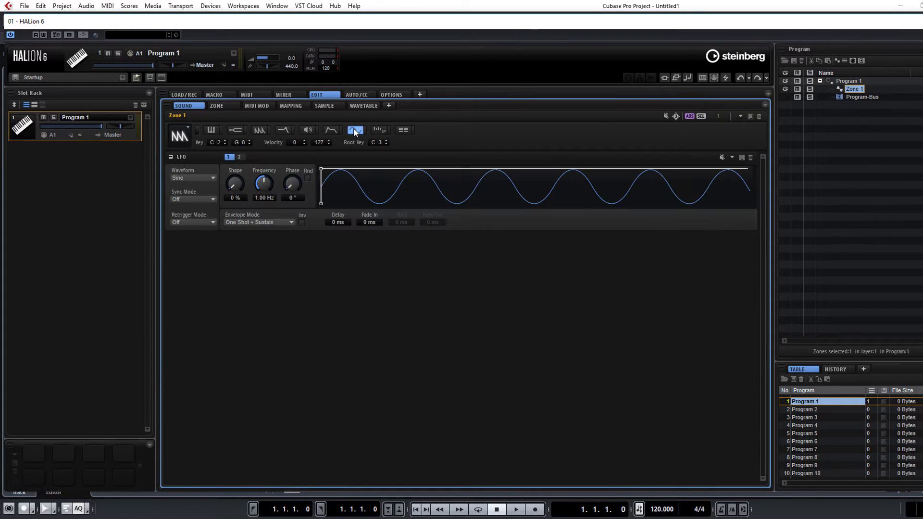
left_click(376, 138)
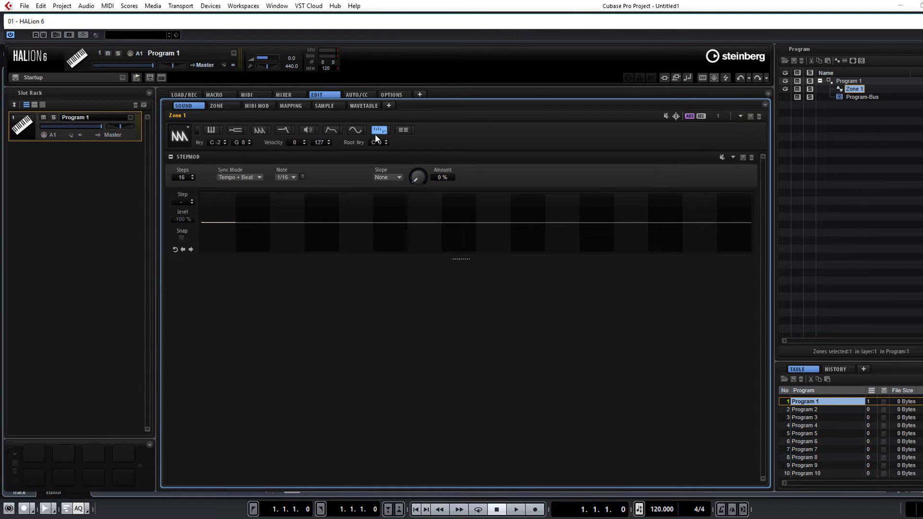
left_click(401, 132)
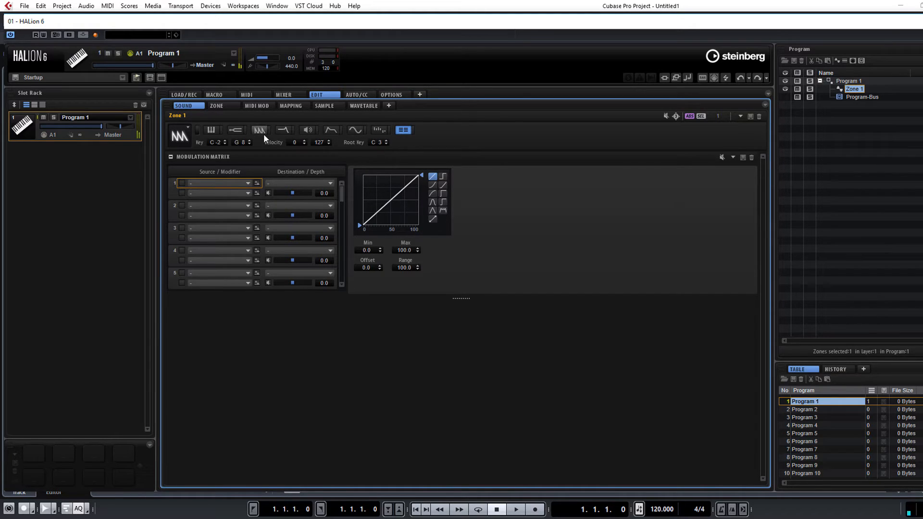
left_click(224, 188)
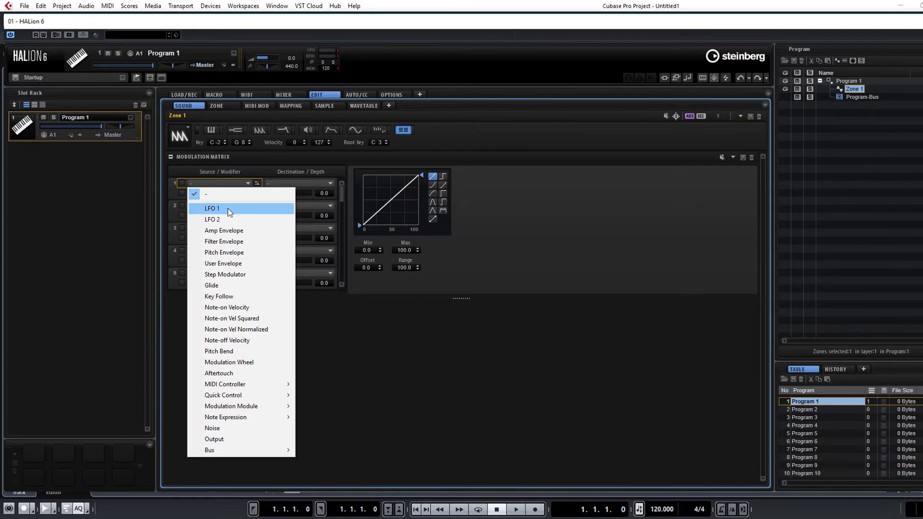
left_click(228, 208)
left_click(299, 188)
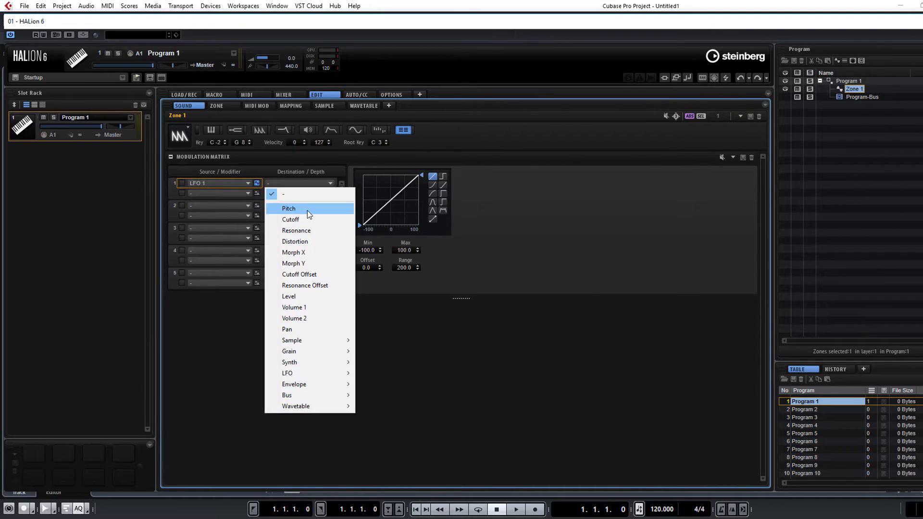
left_click(310, 329)
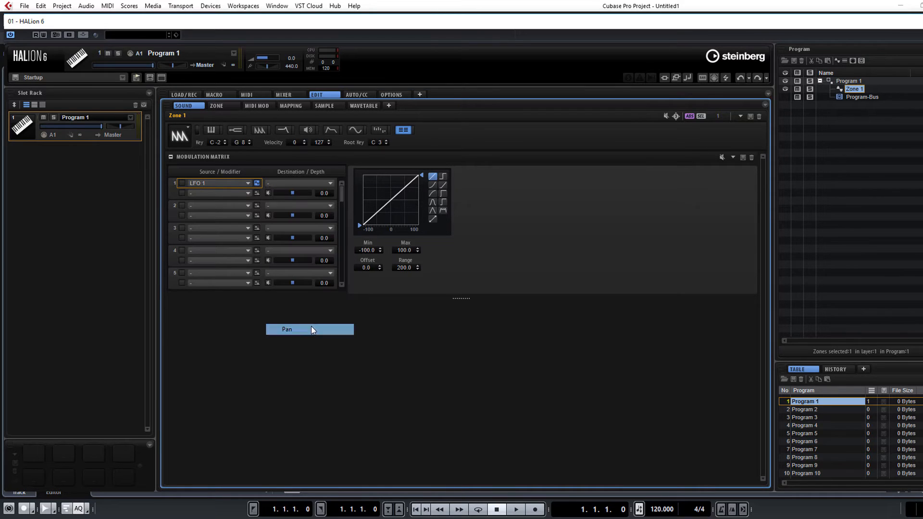
left_click_drag(294, 194, 296, 195)
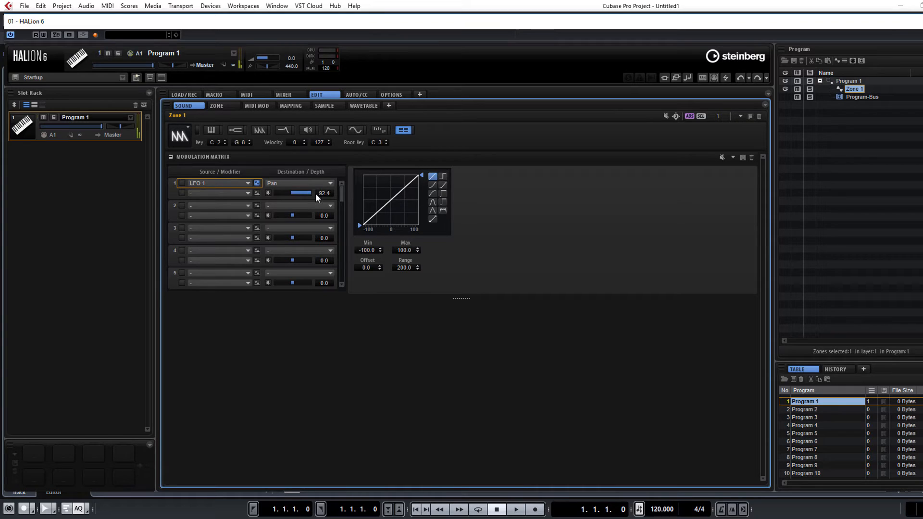
left_click_drag(307, 198, 302, 198)
Set LFO 1 to a Triangle waveform with shape 43 % and frequency about 2.21 Hz
left_click(352, 130)
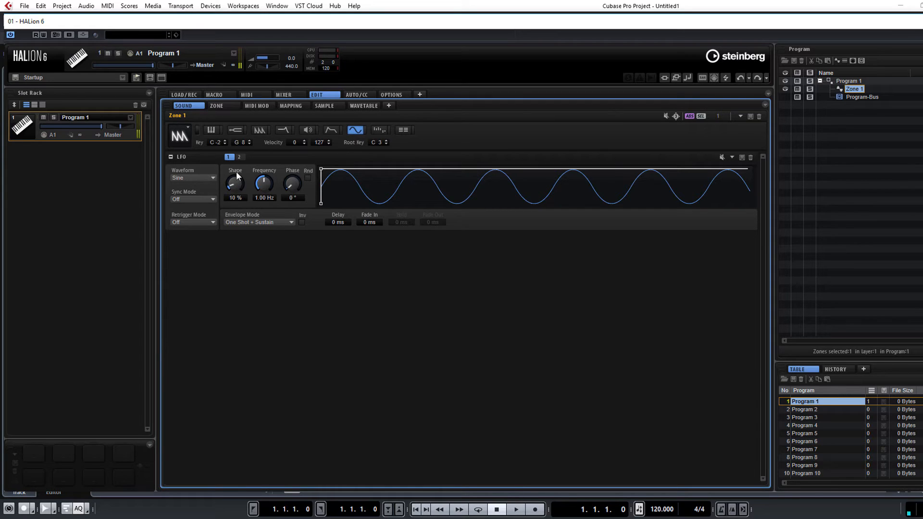
left_click_drag(243, 188, 237, 145)
left_click(183, 177)
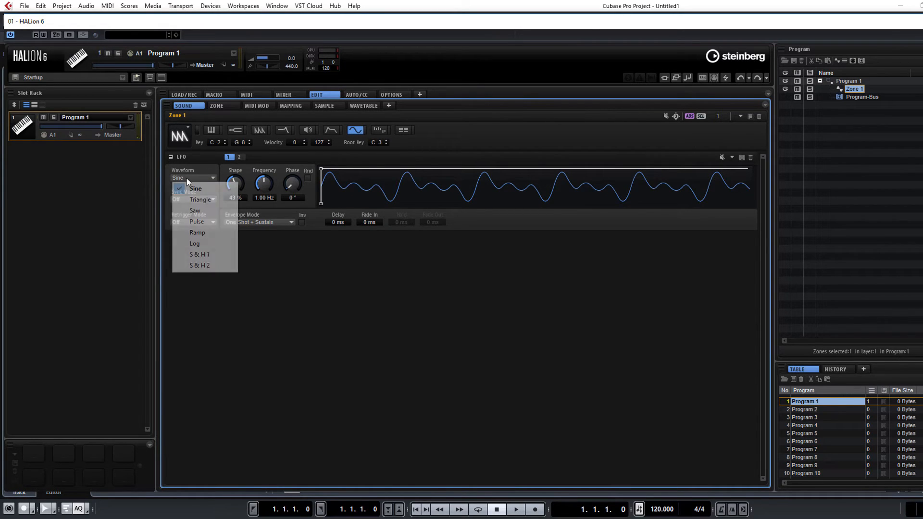
left_click(223, 193)
mouse_move(263, 192)
left_mouse_down()
mouse_move(282, 139)
mouse_move(277, 184)
left_mouse_up()
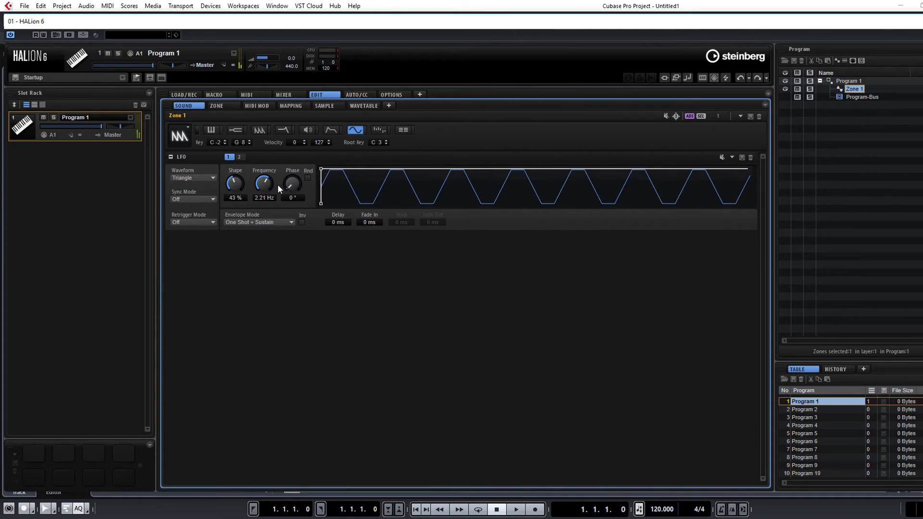
left_click(408, 133)
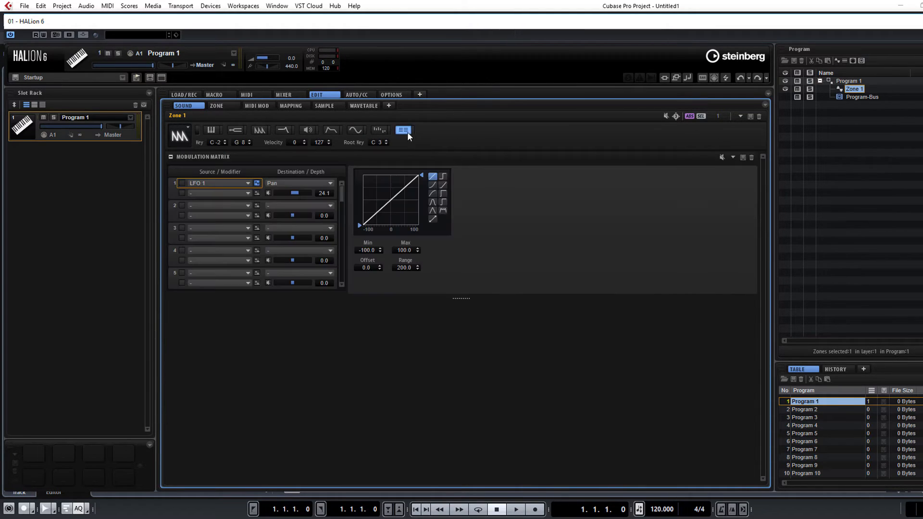
left_click(236, 194)
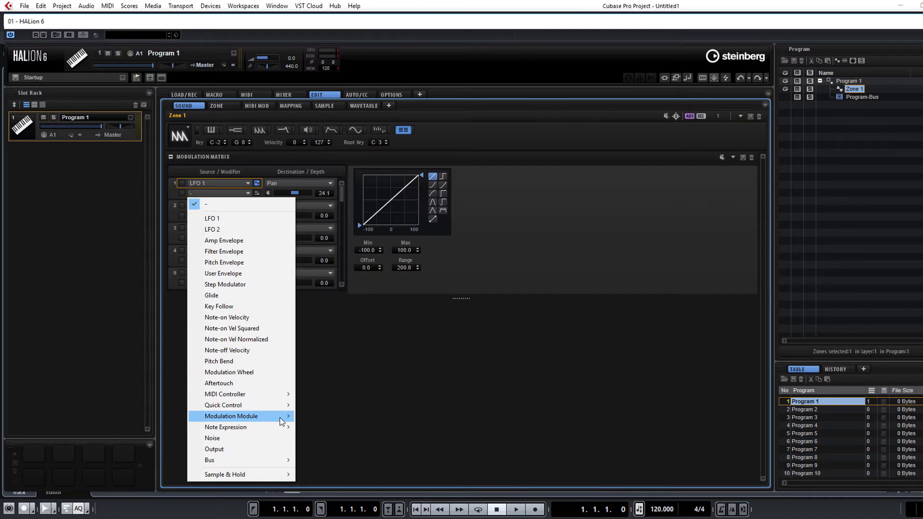
left_click(359, 127)
Assign LFO 1's frequency to Program 1's Mod Wheel quick control and set the LFO's shape to 21 %
left_click(360, 127)
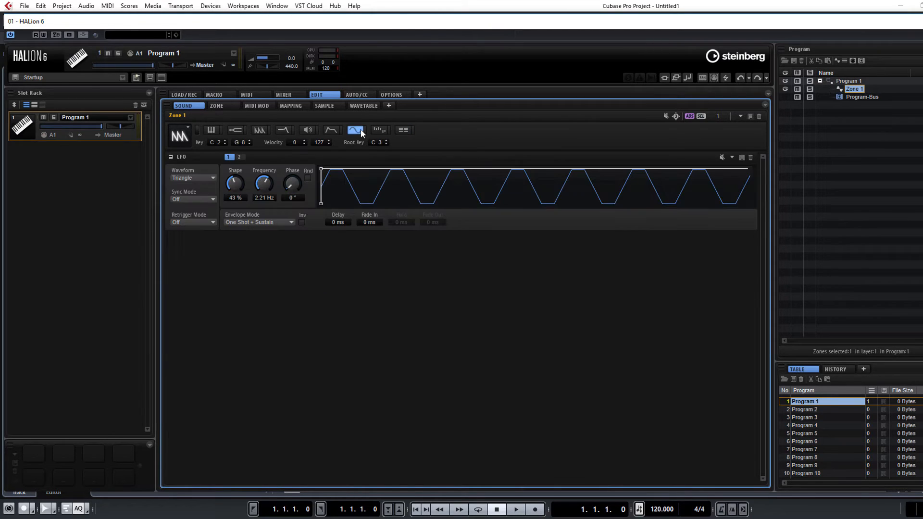
right_click(267, 183)
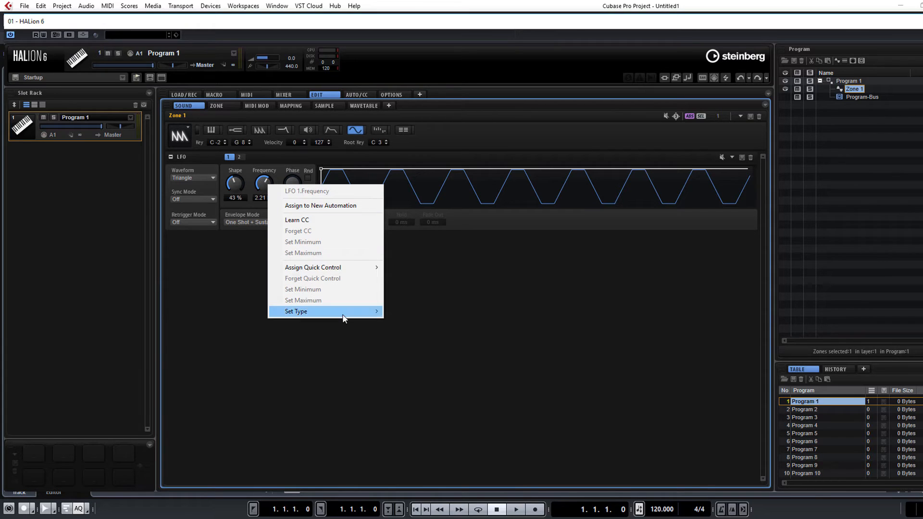
mouse_move(353, 272)
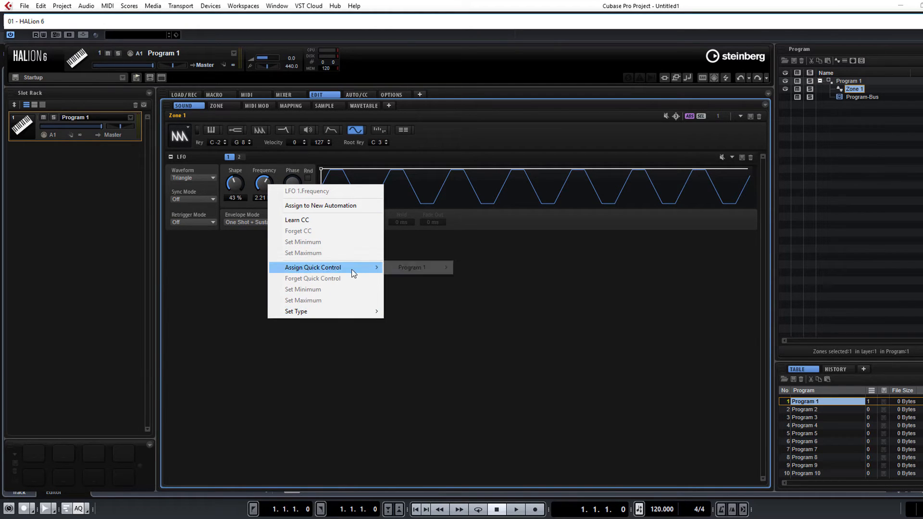
mouse_move(413, 275)
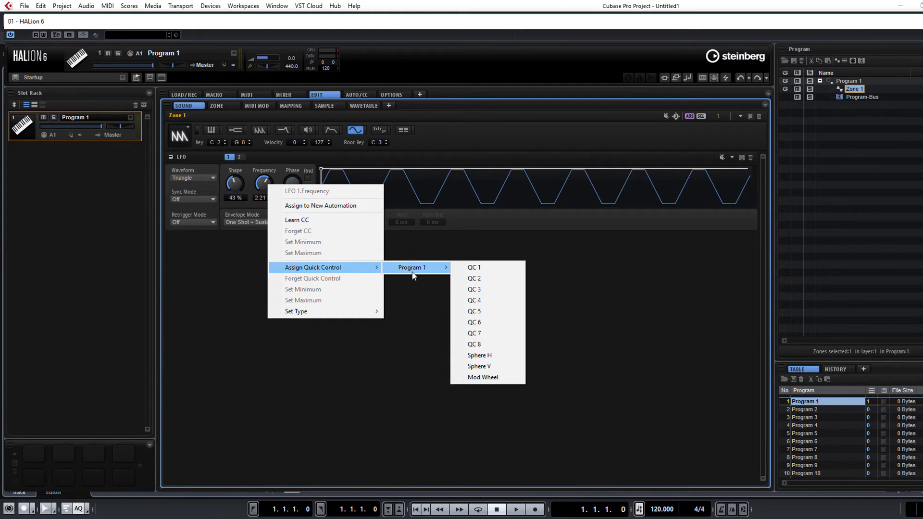
left_click(501, 380)
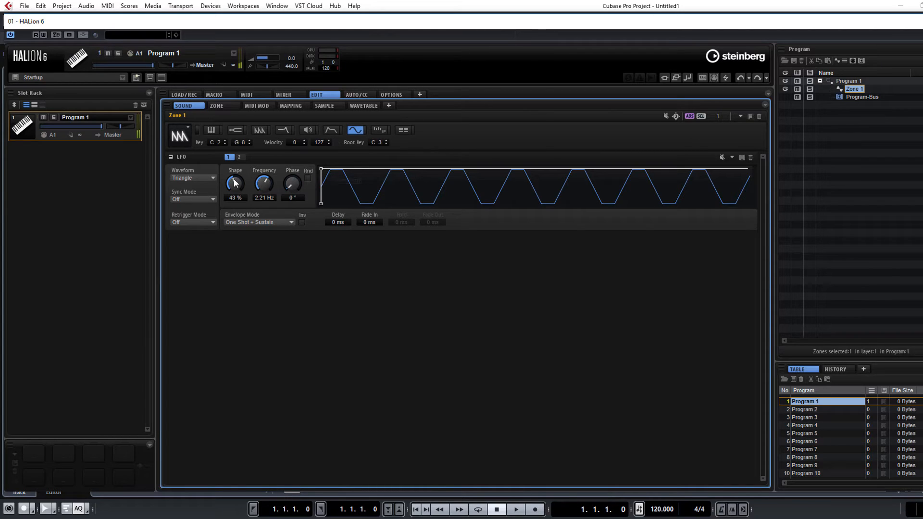
left_click_drag(234, 183, 239, 205)
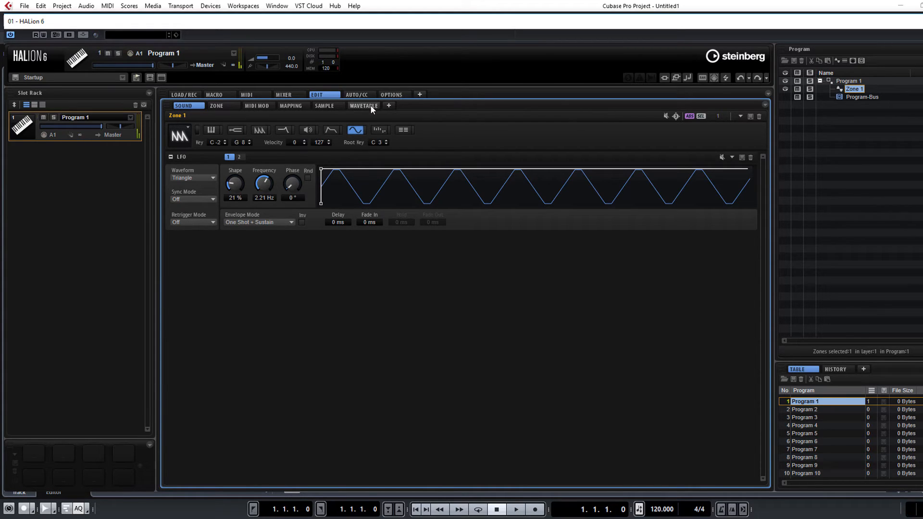
Route Note-on Velocity to Cutoff in the second modulation matrix row with a depth of about 41.8
left_click(348, 105)
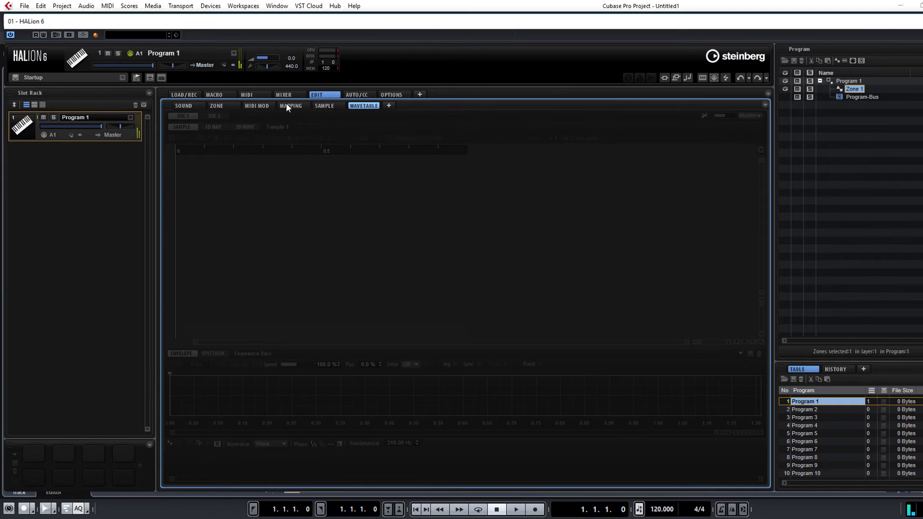
left_click(187, 105)
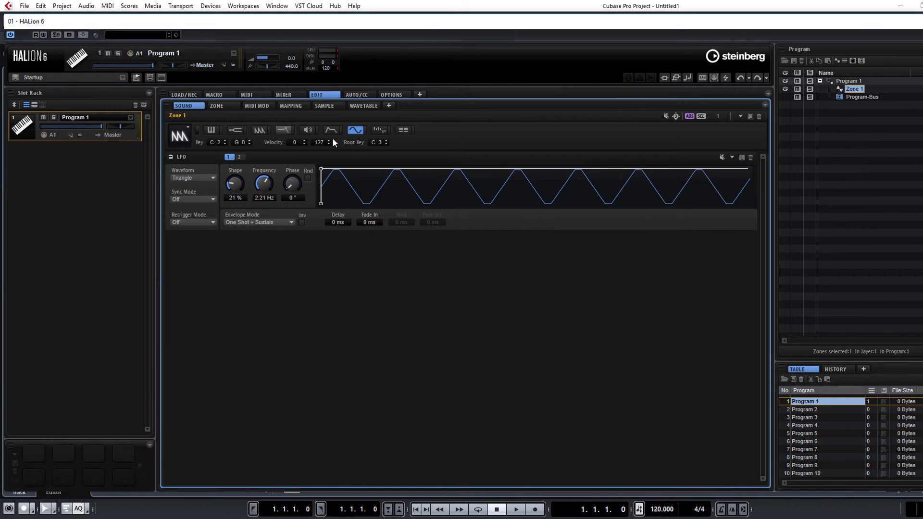
left_click(402, 130)
left_click(220, 205)
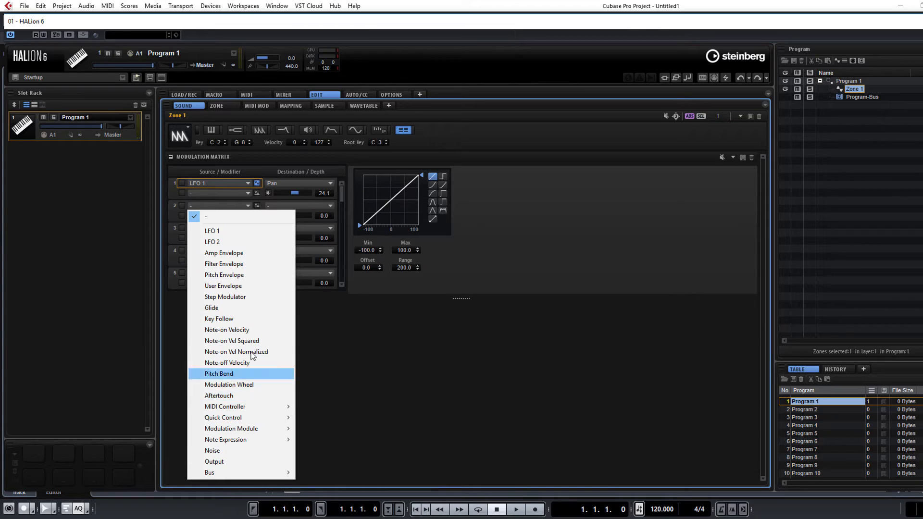
left_click(258, 330)
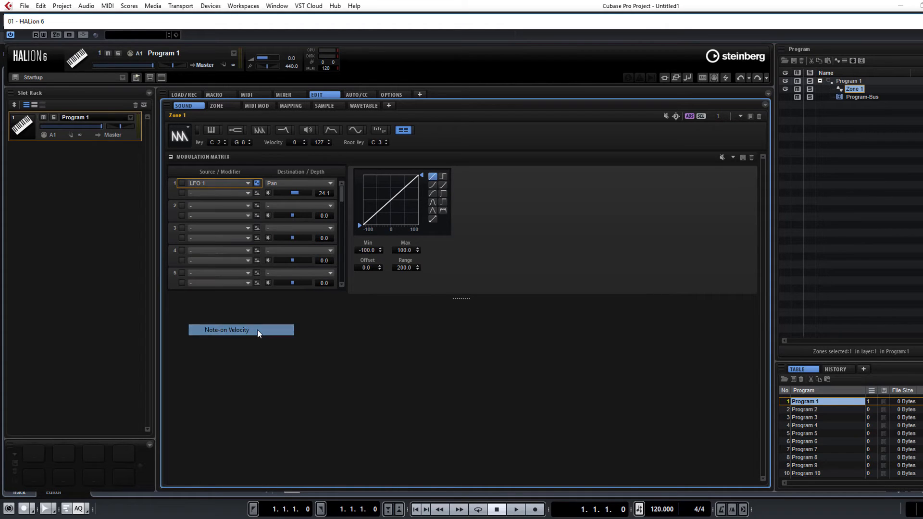
left_click(302, 208)
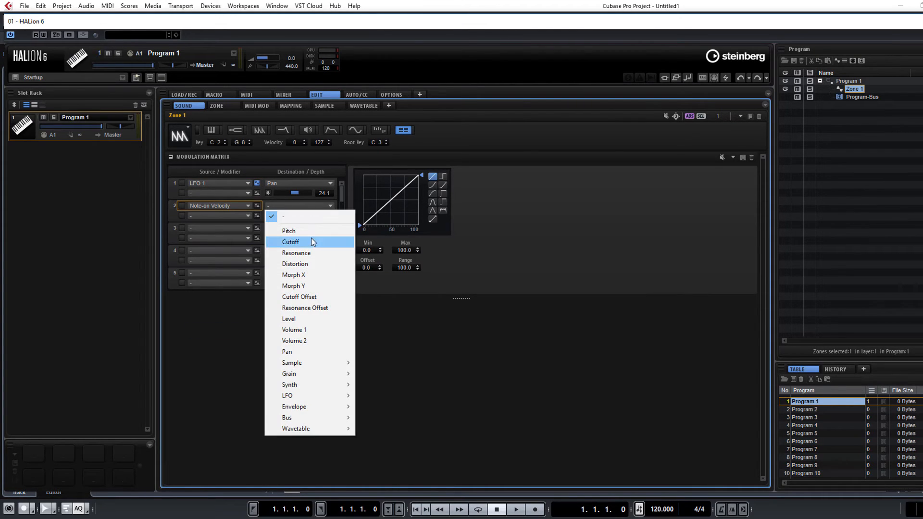
left_click(311, 237)
left_click_drag(297, 216, 303, 218)
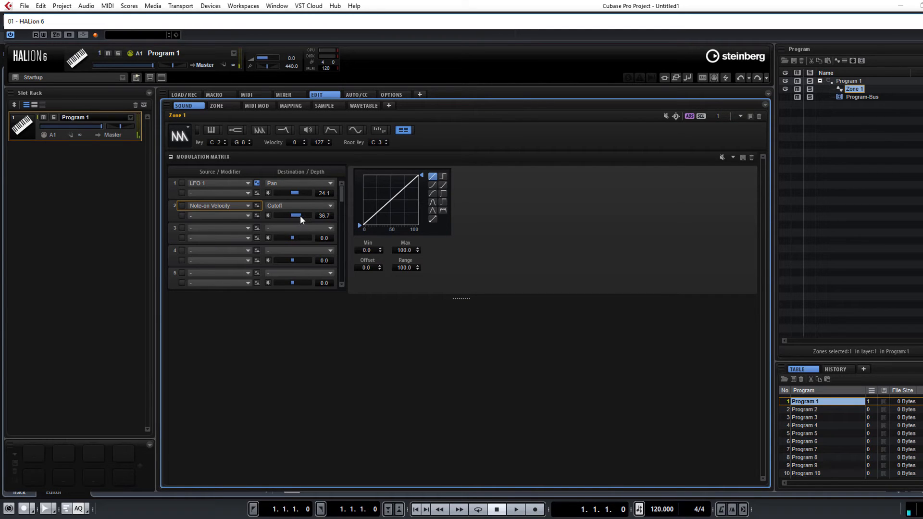
Route LFO 2 to Resonance in the third modulation matrix row with a depth of about 16.5
left_click(235, 228)
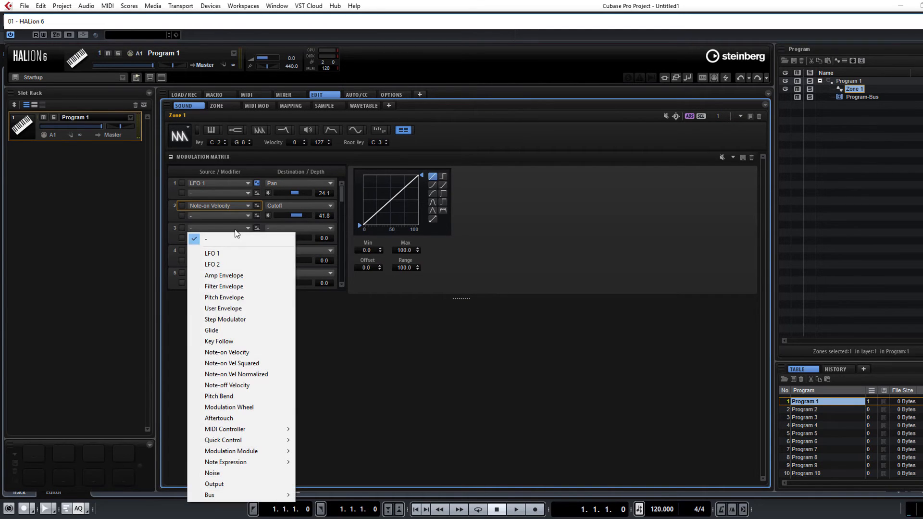
left_click(240, 267)
left_click(296, 229)
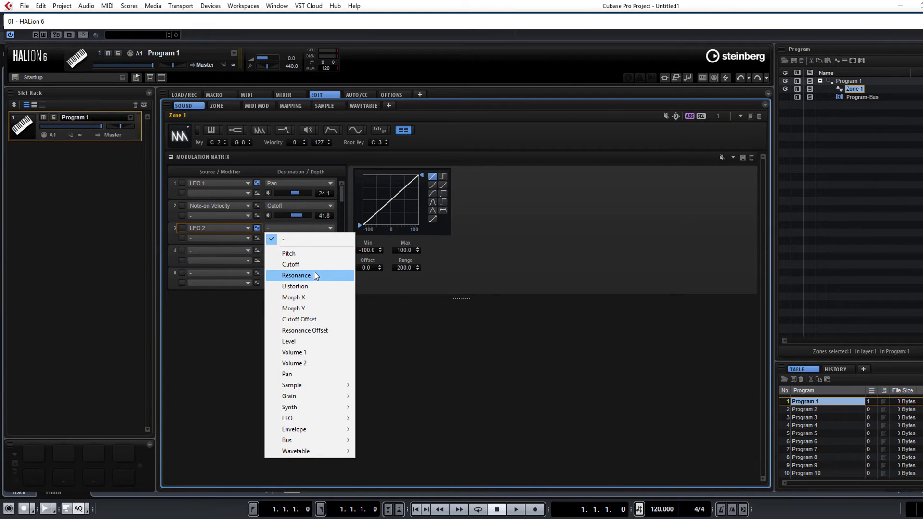
left_click(314, 275)
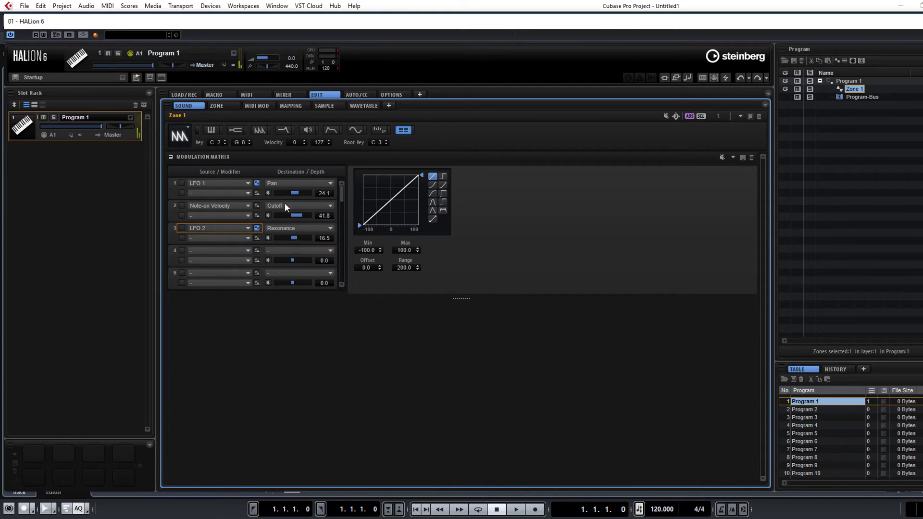
Slow LFO 2 to about 0.43 Hz and set its retrigger mode to On
left_click(355, 132)
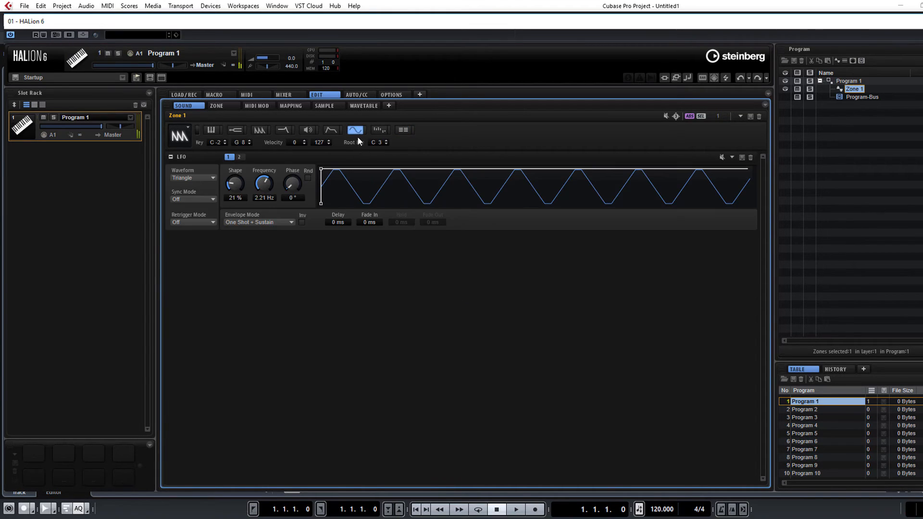
left_click(239, 158)
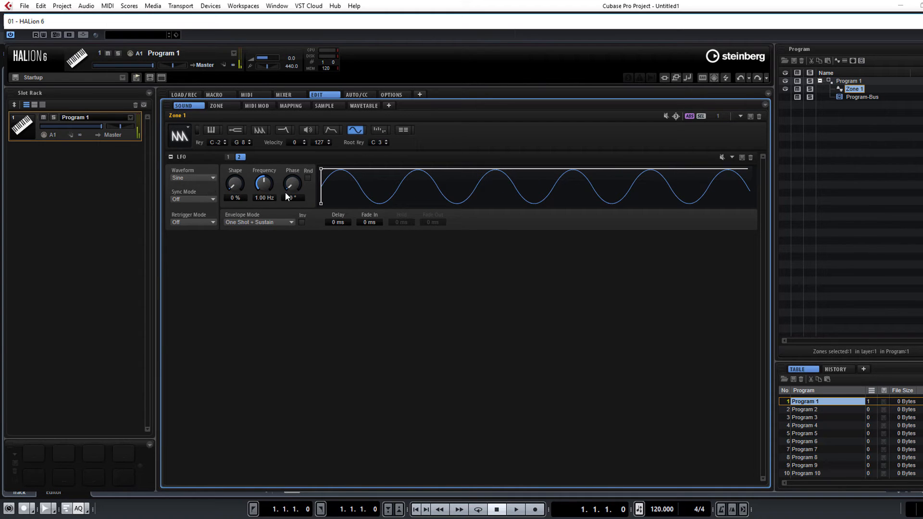
left_click_drag(265, 188, 270, 206)
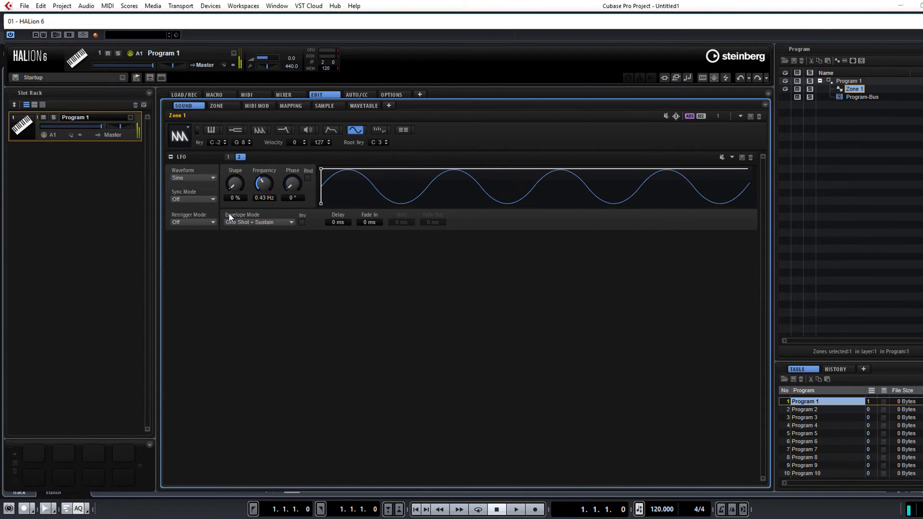
left_click(190, 224)
left_click(198, 242)
Try the Pulse and Ramp waveforms on LFO 2
left_click(210, 178)
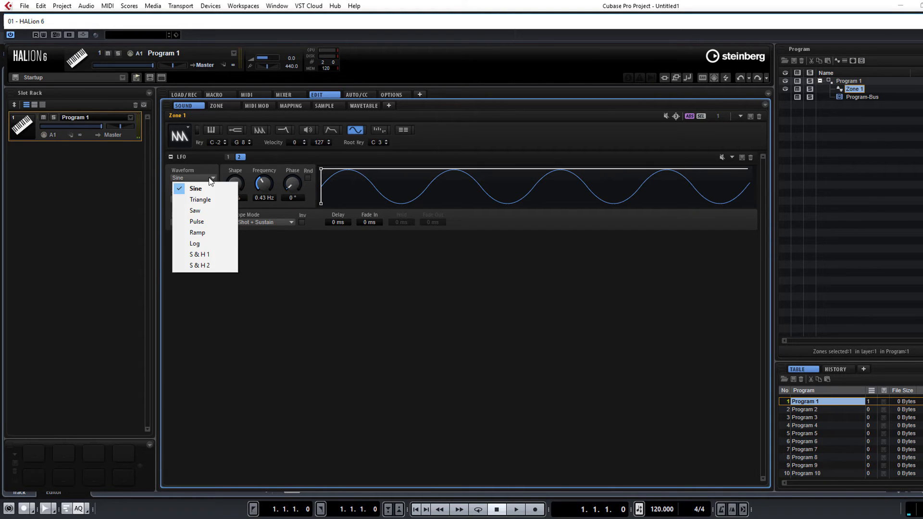
left_click(217, 221)
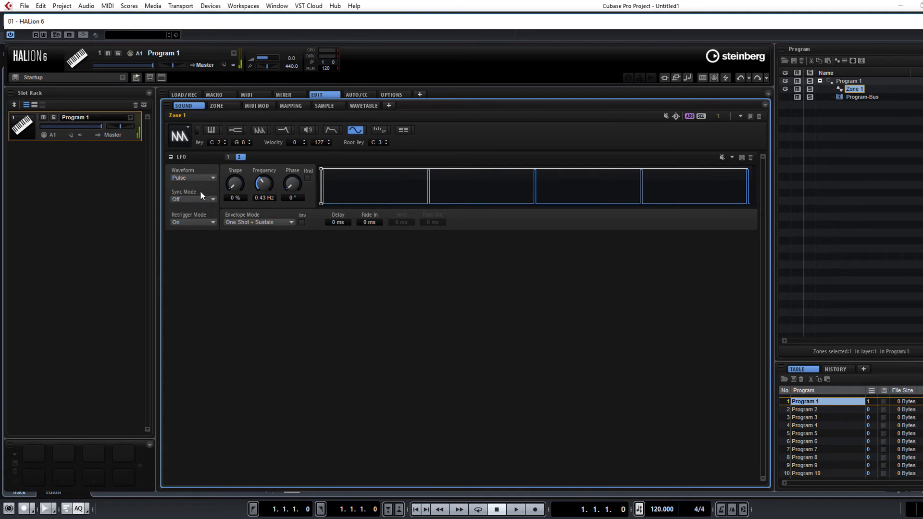
left_click(202, 177)
left_click(207, 231)
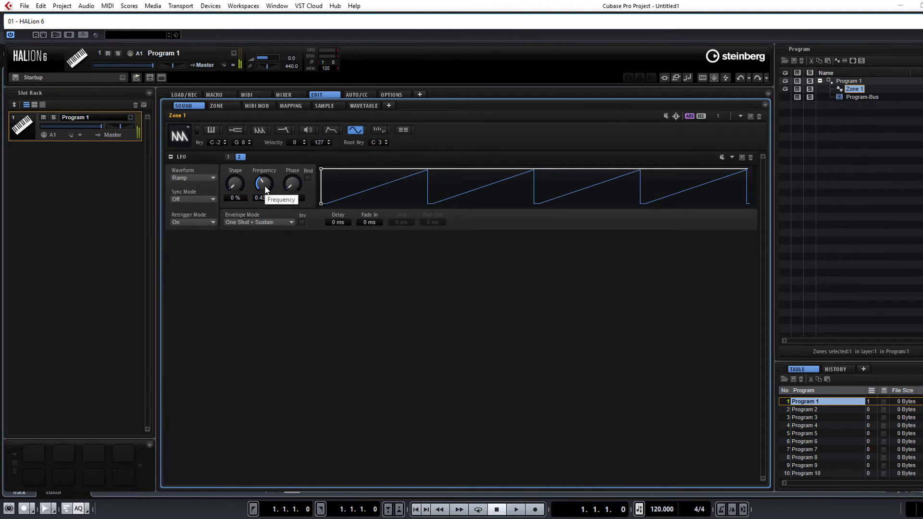
Set LFO 2's waveform to Triangle and its frequency to about 0.28 Hz
left_click(201, 177)
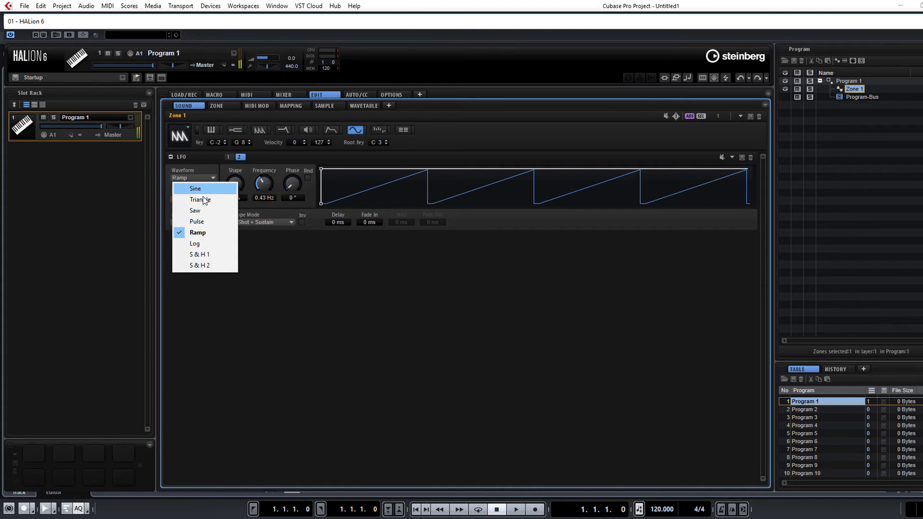
left_click(203, 199)
left_click_drag(270, 178, 268, 187)
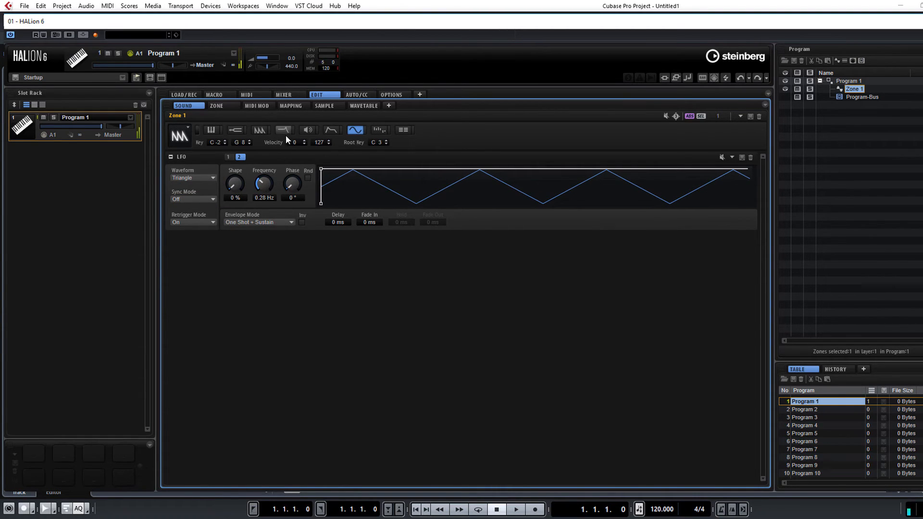
Enable oscillator 2 with the Square PWM waveform, raise its level to 100 % and lower its octave tuning to -1
left_click(254, 134)
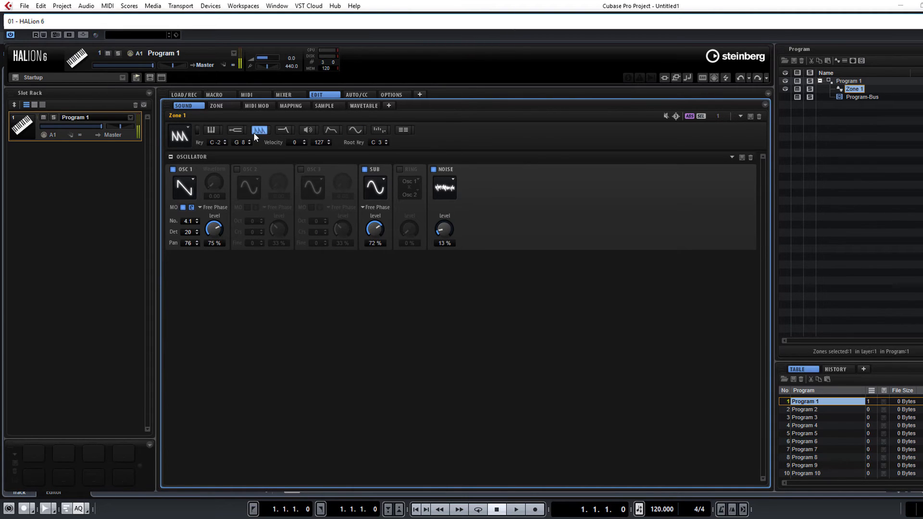
left_click(237, 170)
left_click(251, 192)
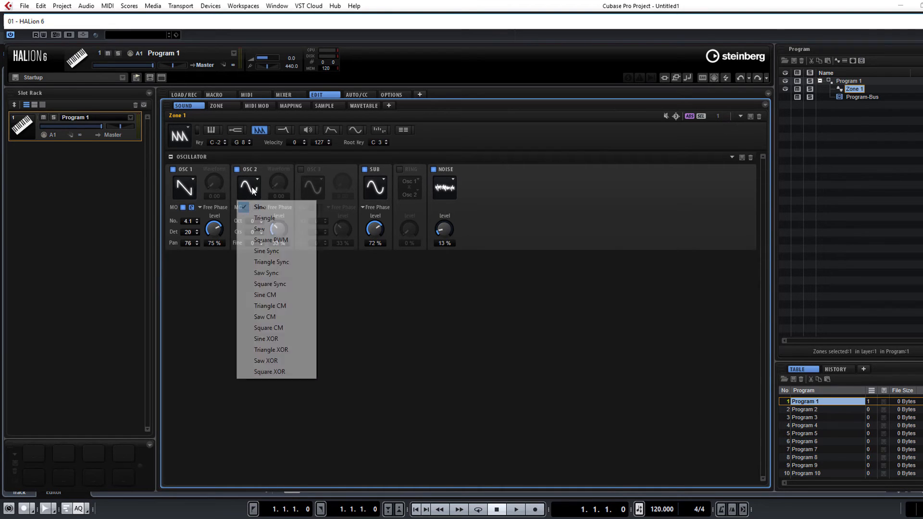
left_click(275, 240)
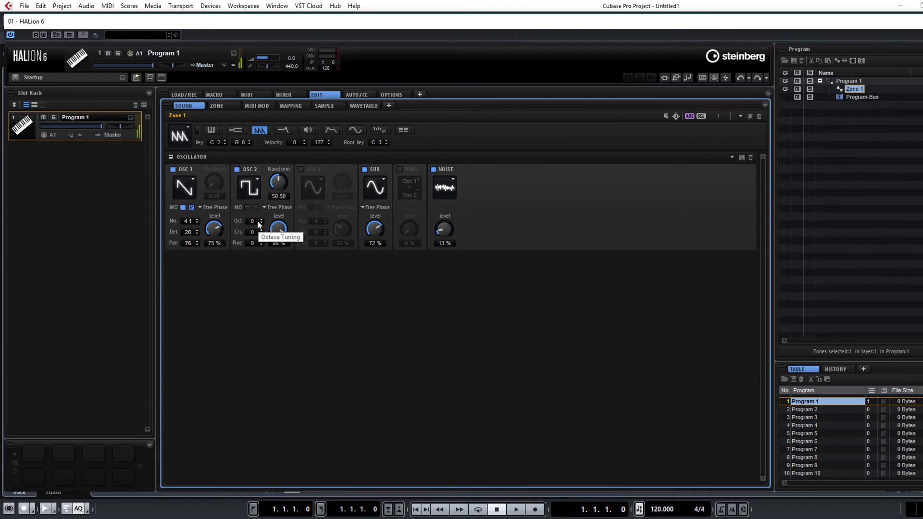
scroll(257, 221, "down", 2)
Turn on multi-oscillator mode for oscillator 2, adjust its number of oscillators and return to the tuning values
left_click(254, 207)
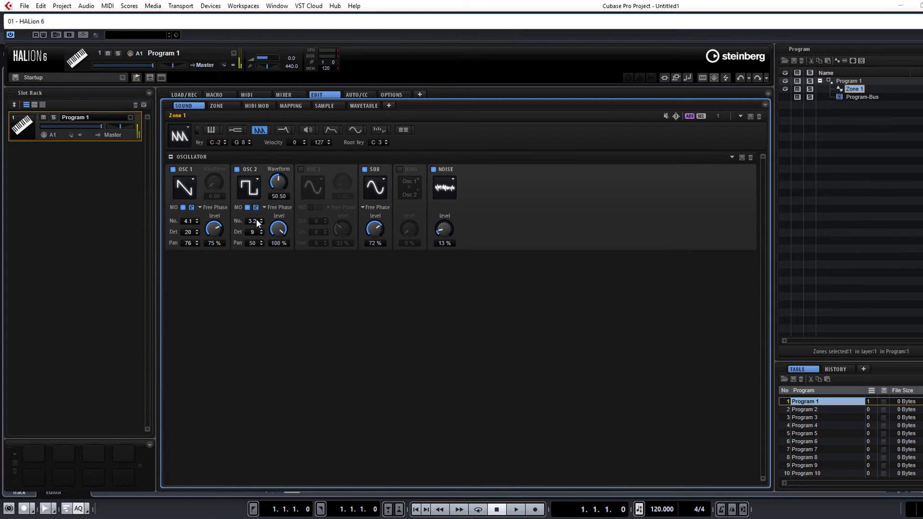
scroll(252, 231, "down", 2)
left_click(256, 207)
Draw a 16-step pattern of varied positive and negative levels in the step modulator
left_click(403, 131)
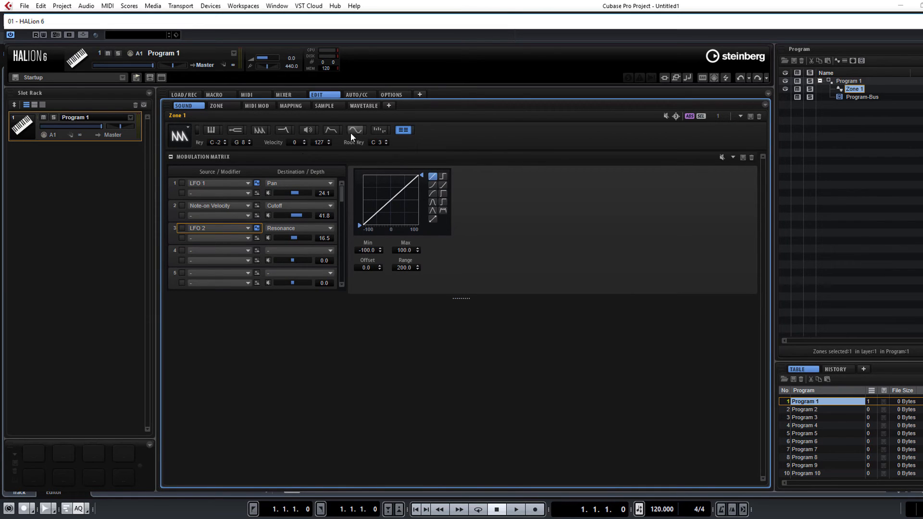
left_click(378, 134)
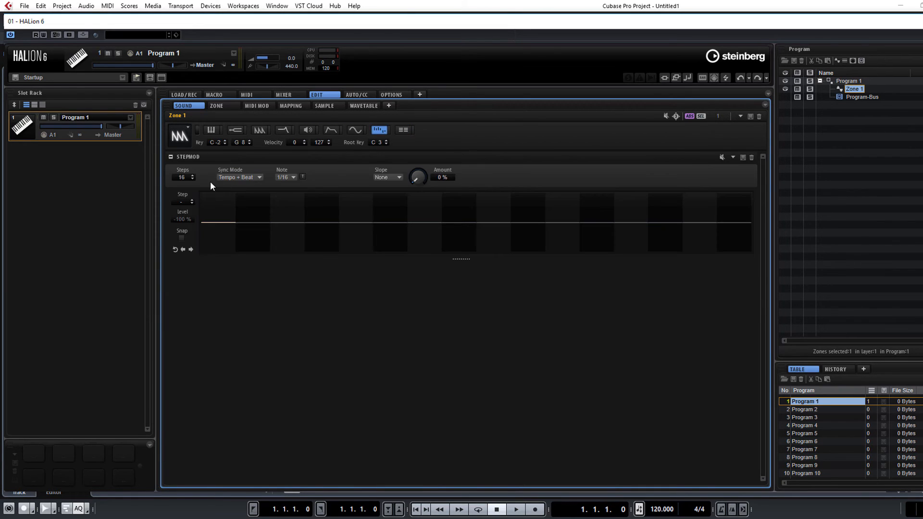
mouse_move(222, 219)
left_mouse_down()
mouse_move(289, 212)
mouse_move(465, 246)
mouse_move(591, 252)
left_mouse_up()
left_click_drag(690, 224, 743, 222)
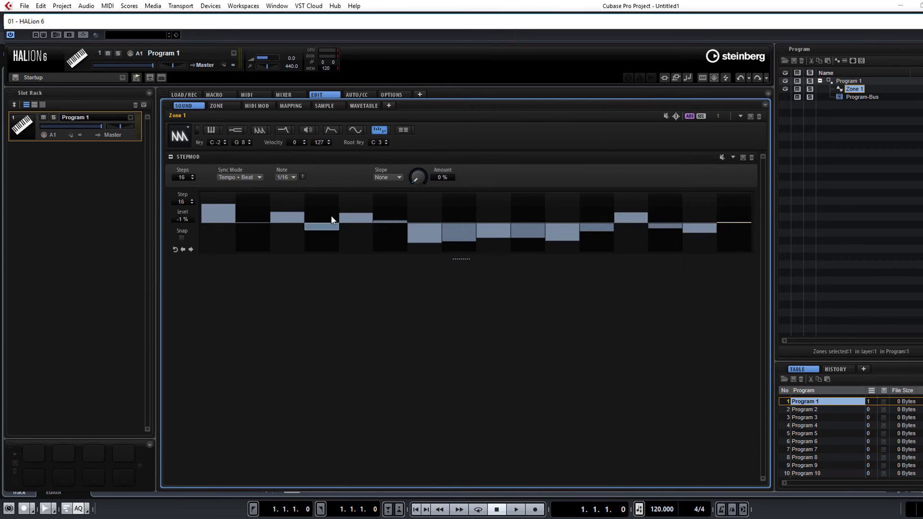
mouse_move(356, 225)
left_mouse_down()
mouse_move(459, 218)
mouse_move(679, 242)
mouse_move(740, 225)
left_mouse_up()
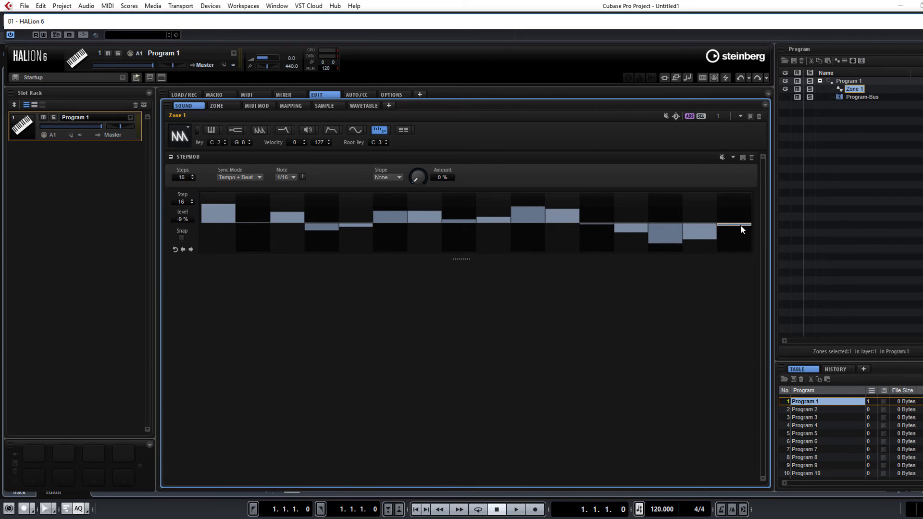
left_click(403, 130)
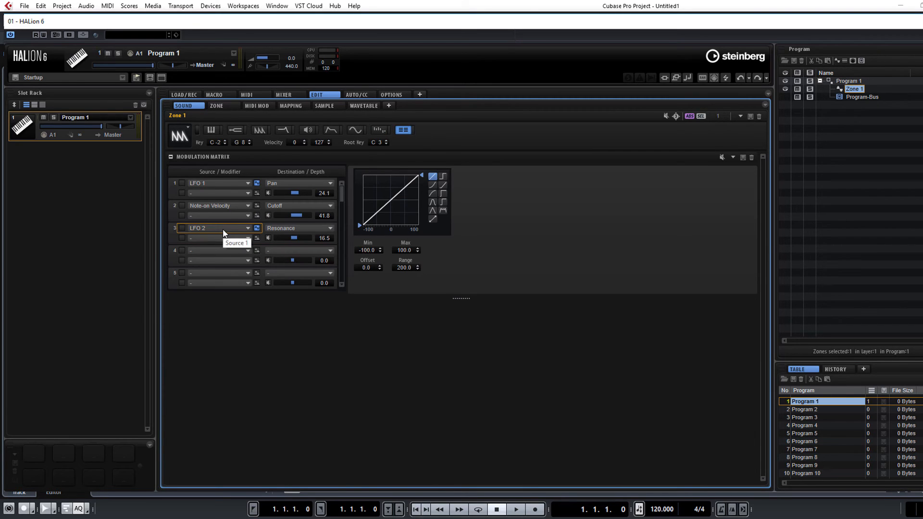
left_click(220, 206)
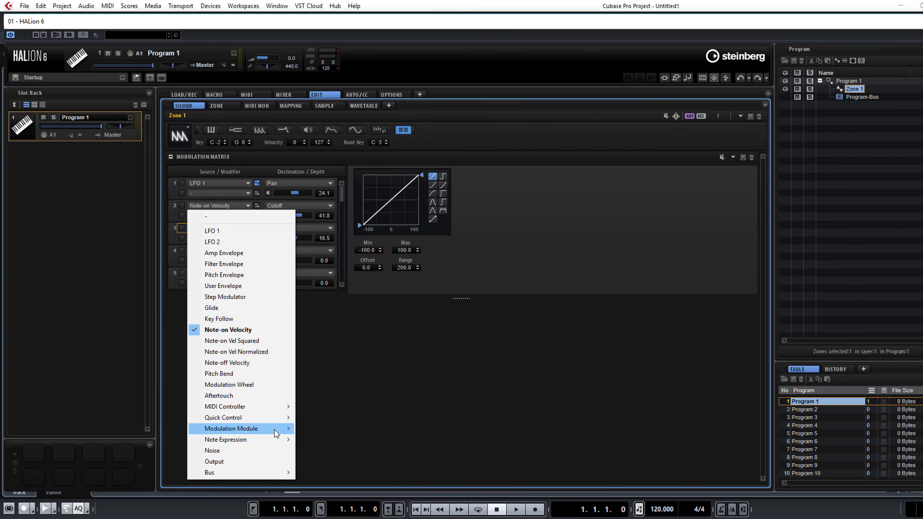
left_click(373, 129)
left_click(376, 129)
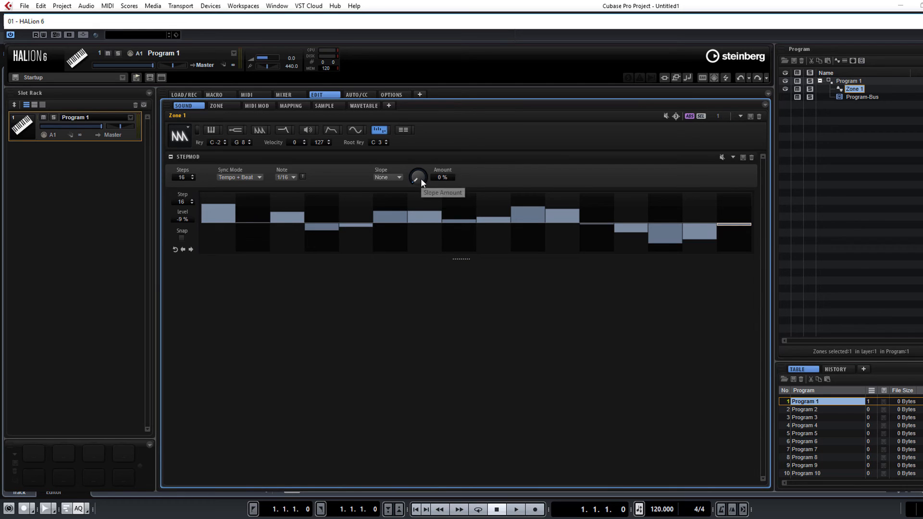
Set the step modulator's slope amount to 79 % and briefly toggle its grid snap
left_click_drag(420, 179, 437, 114)
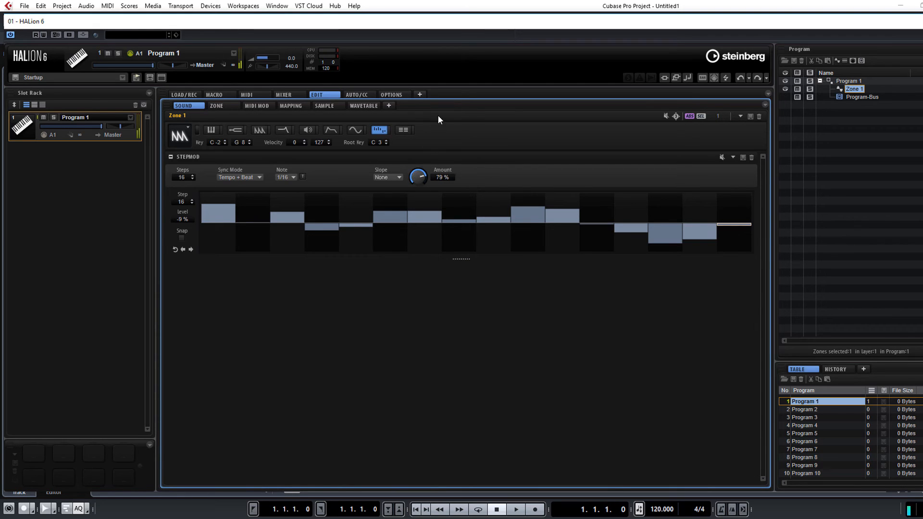
left_click(182, 238)
left_click(182, 238)
Try switching the third modulation matrix row's source between bipolar and unipolar
left_click(402, 130)
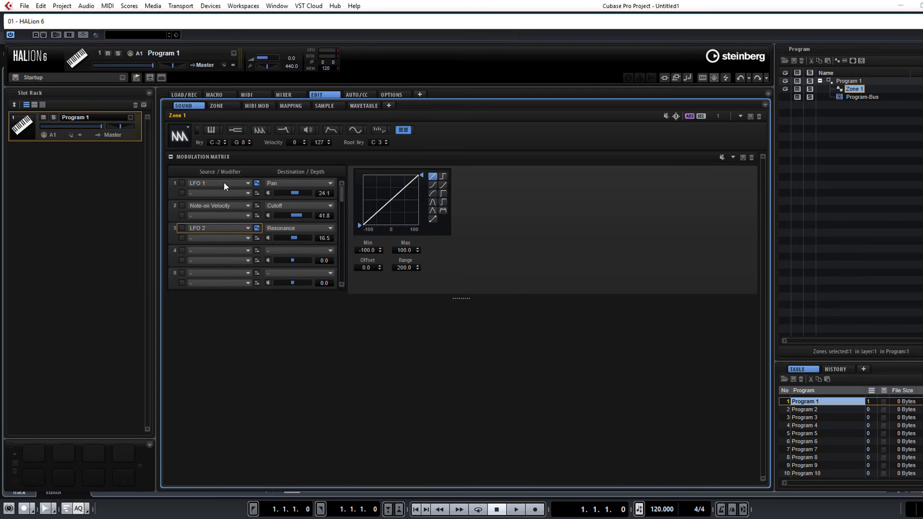
left_click(257, 228)
left_click(257, 229)
left_click(257, 229)
left_click(257, 229)
Route the Step Modulator to Cutoff in the third modulation matrix row and increase the modulation depth
left_click(247, 229)
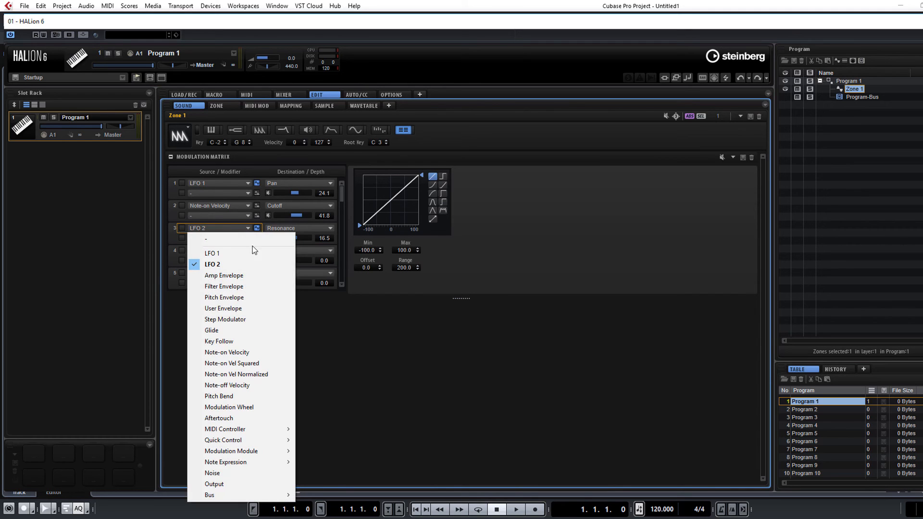
left_click(255, 319)
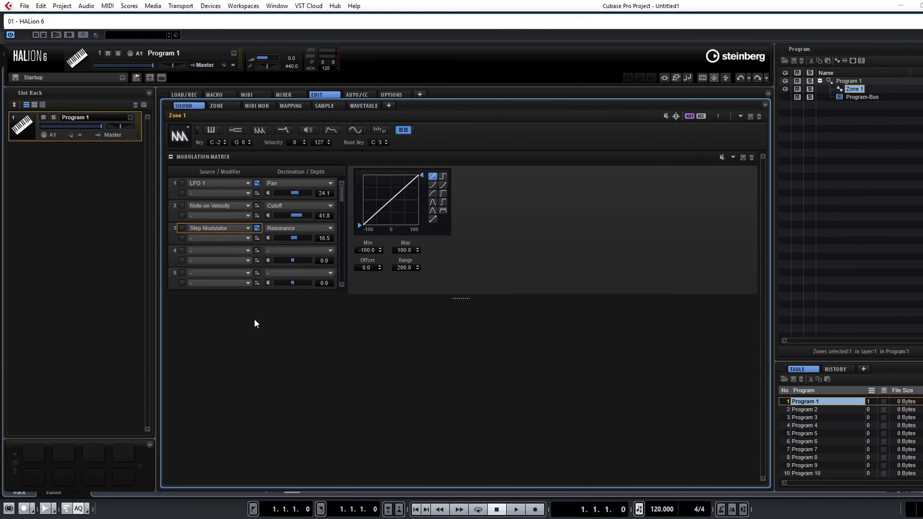
left_click(298, 231)
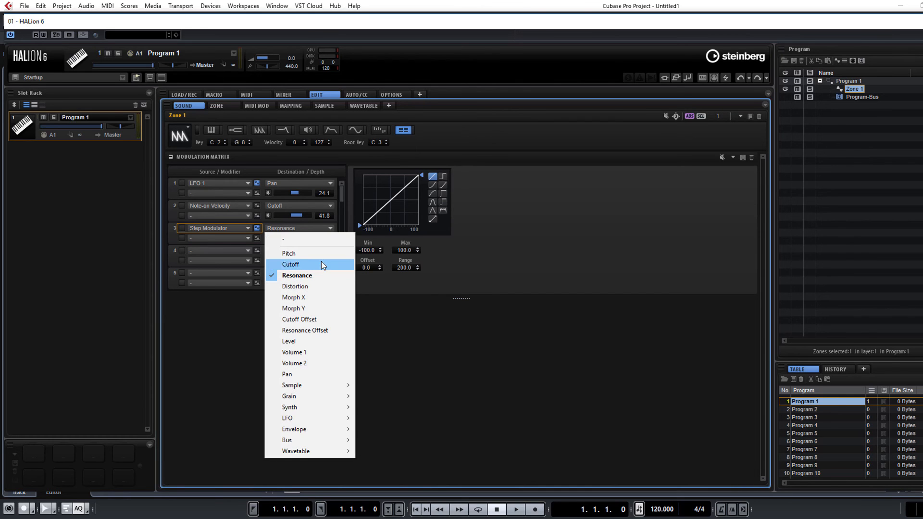
left_click(321, 264)
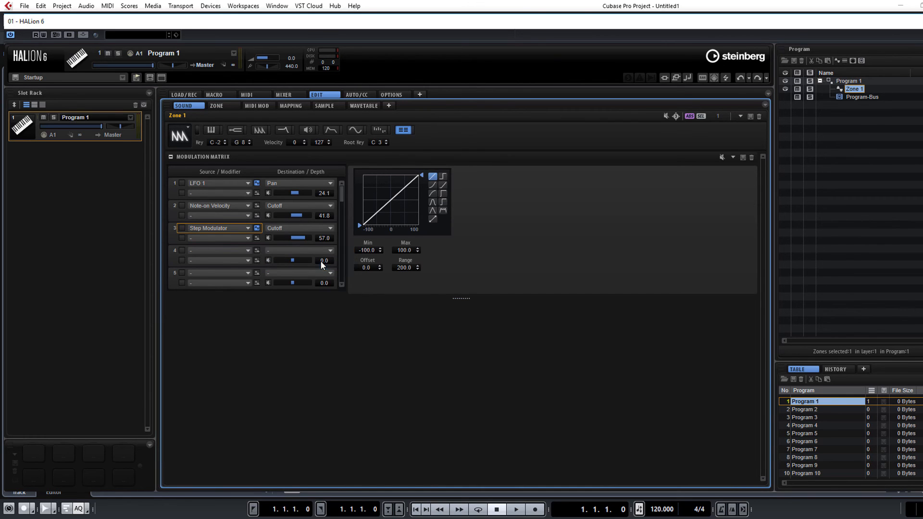
left_click_drag(305, 238, 308, 239)
Review the step modulator's sync mode options and the zone's LFO, envelope, amplifier, filter, oscillator and pitch sections
left_click(388, 128)
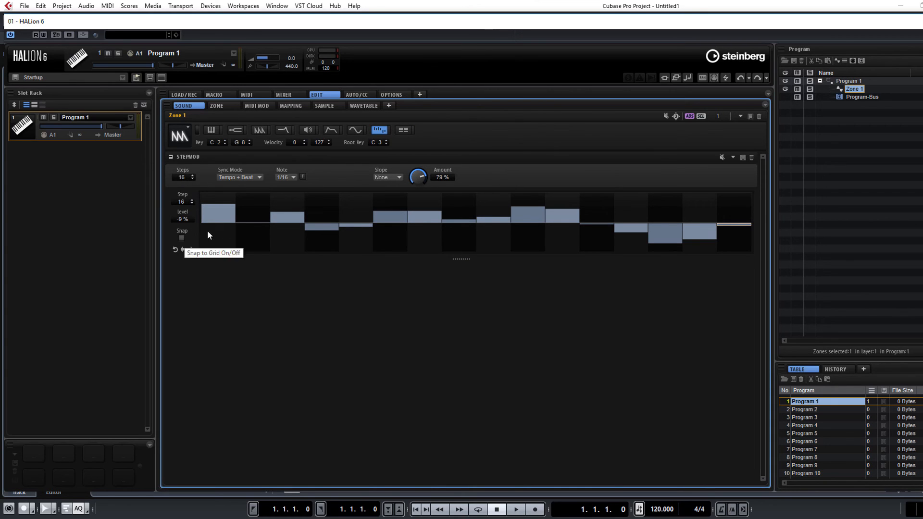
left_click(246, 177)
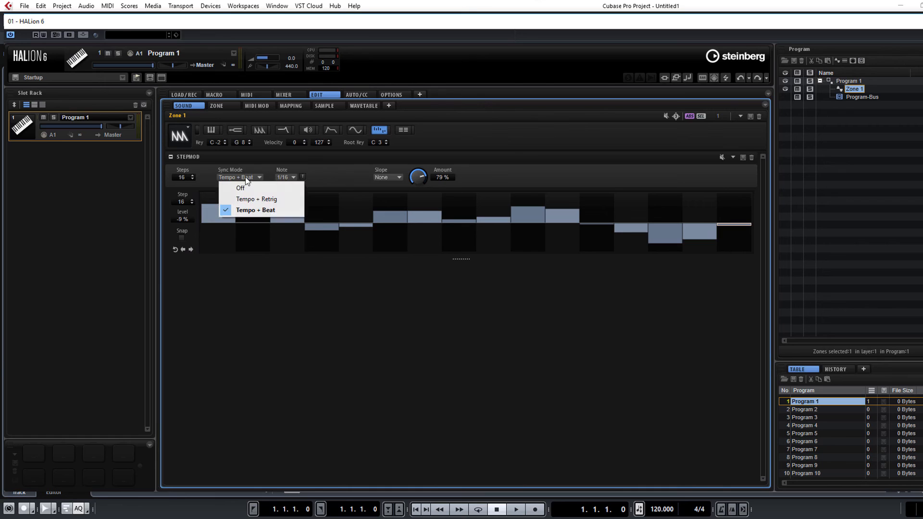
left_click(552, 173)
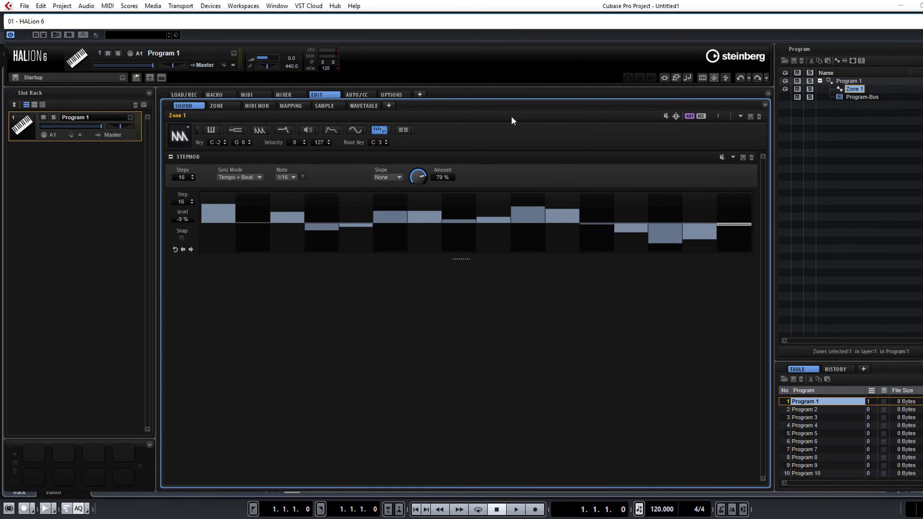
left_click(360, 131)
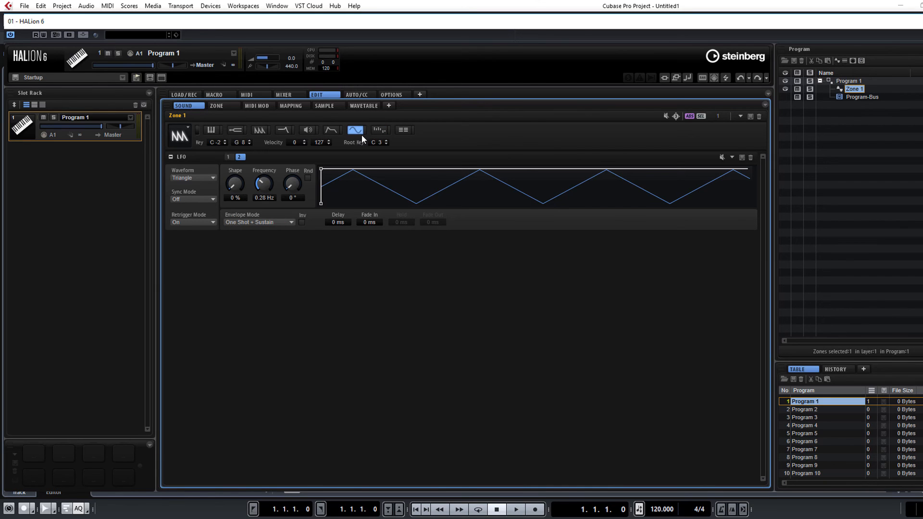
left_click(335, 134)
left_click(313, 131)
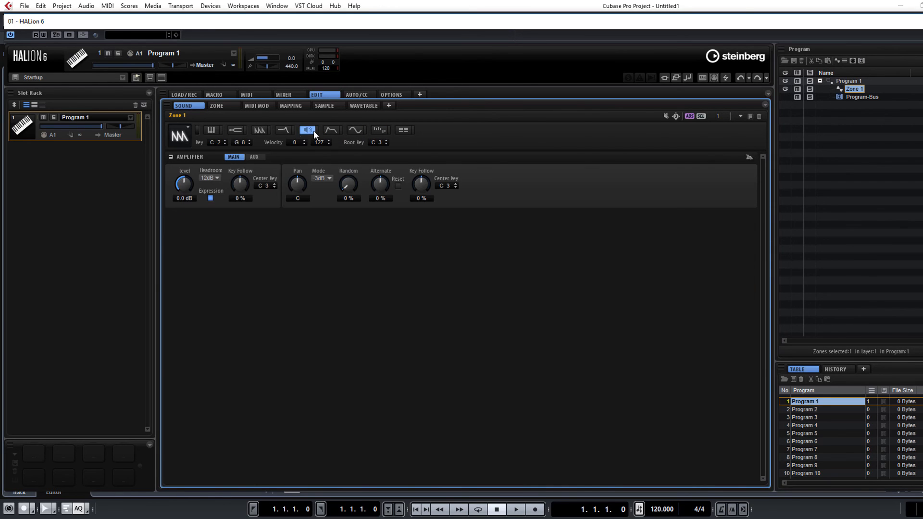
left_click(285, 131)
left_click(261, 133)
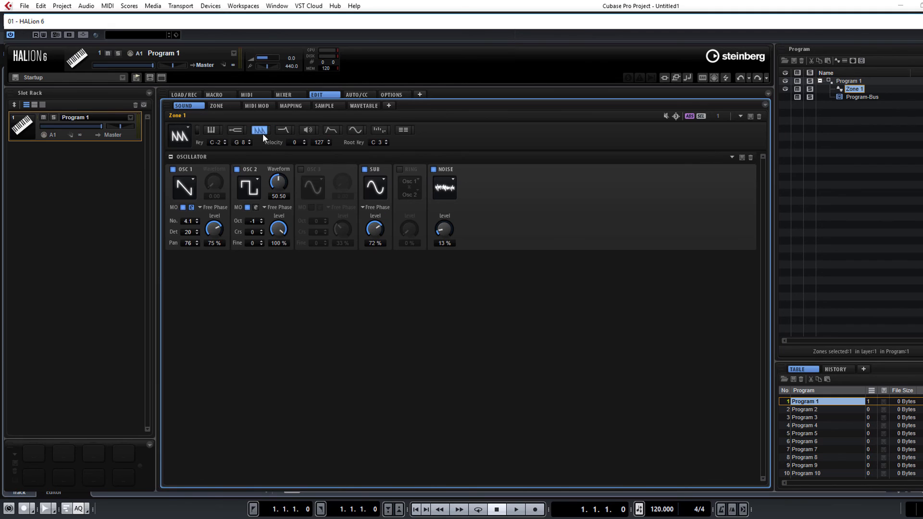
left_click(234, 133)
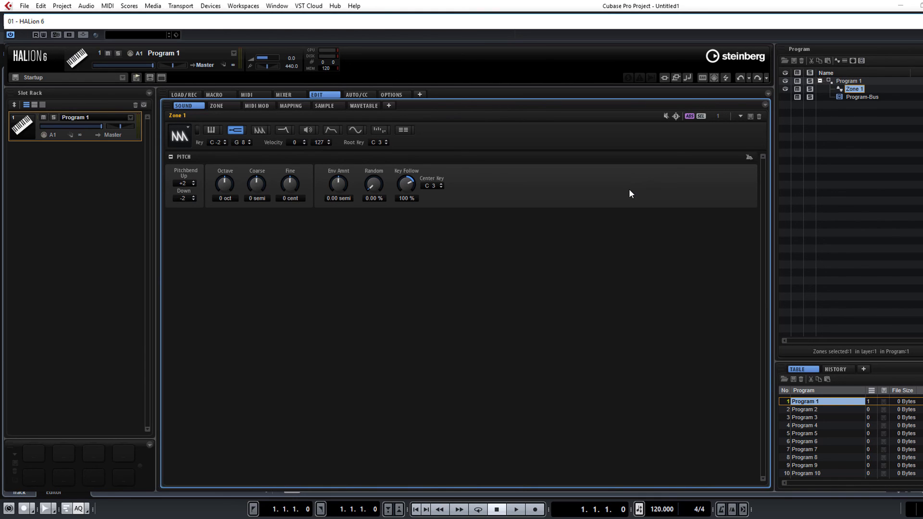
Add a new layer to Program 1 and browse the available MIDI modules in the Modulation, Conditional and Modifier categories
left_click(846, 61)
left_click(851, 62)
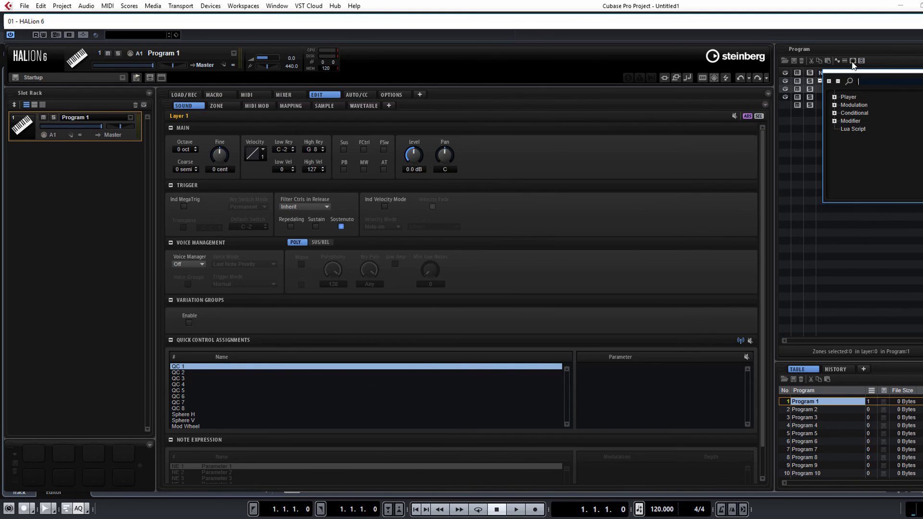
left_click(834, 105)
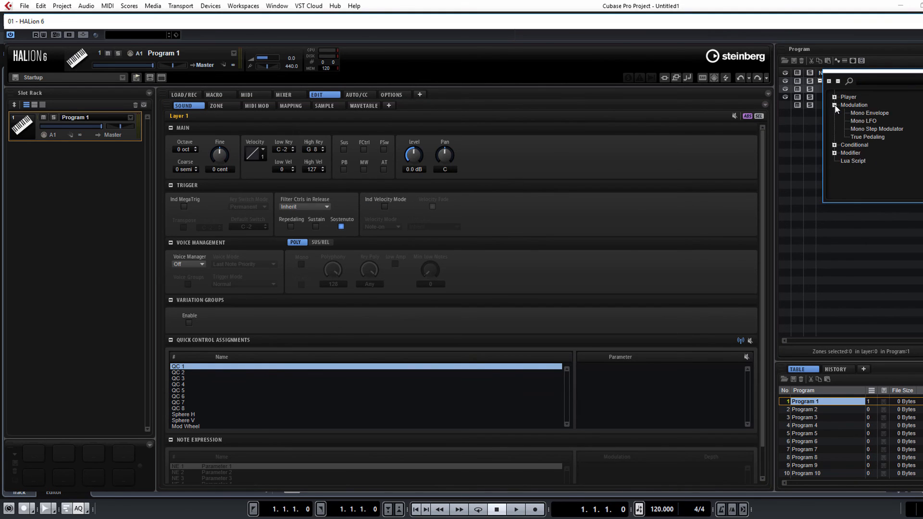
left_click(835, 105)
left_click(834, 113)
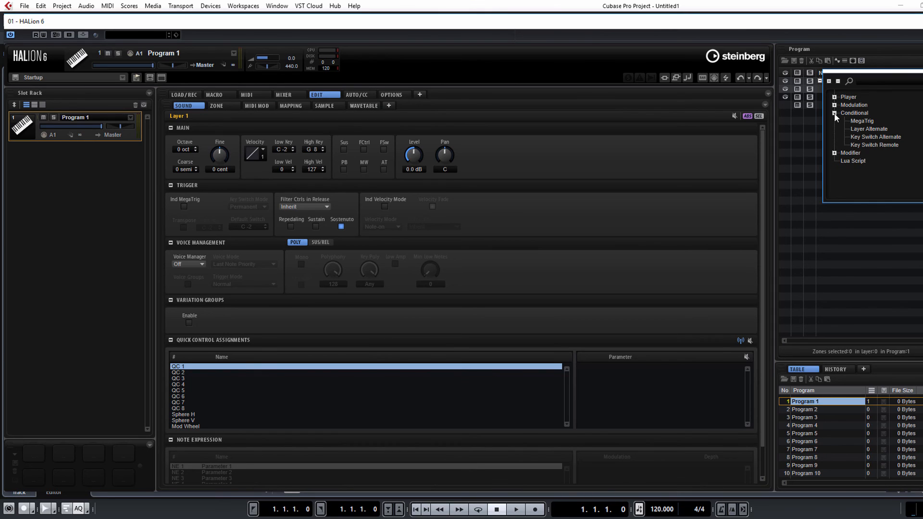
left_click(835, 113)
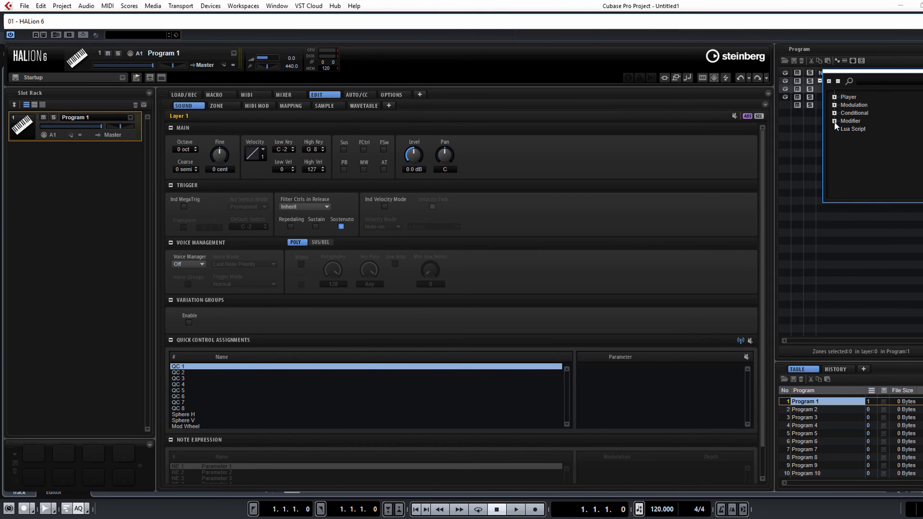
left_click(834, 121)
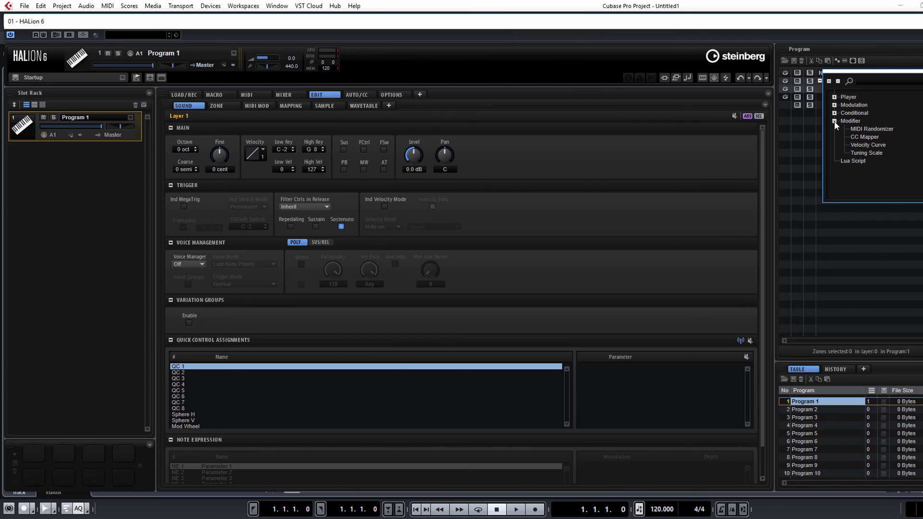
left_click(883, 60)
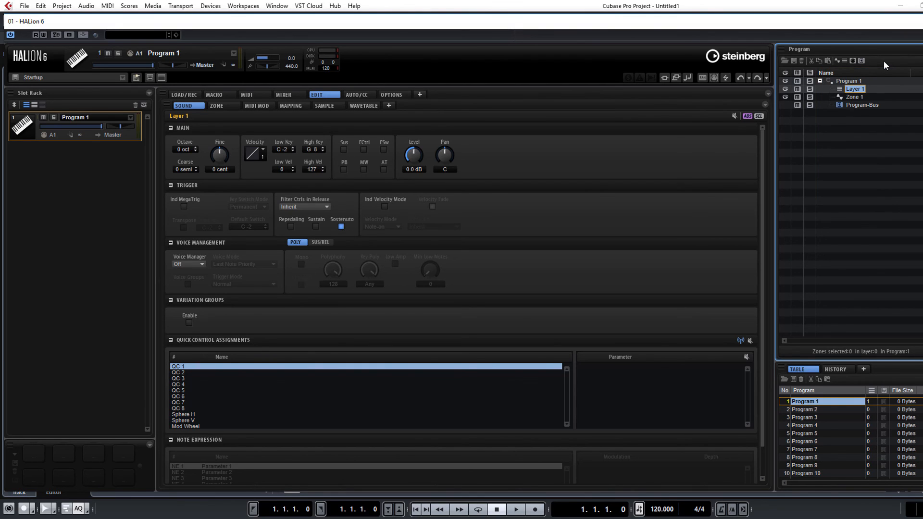